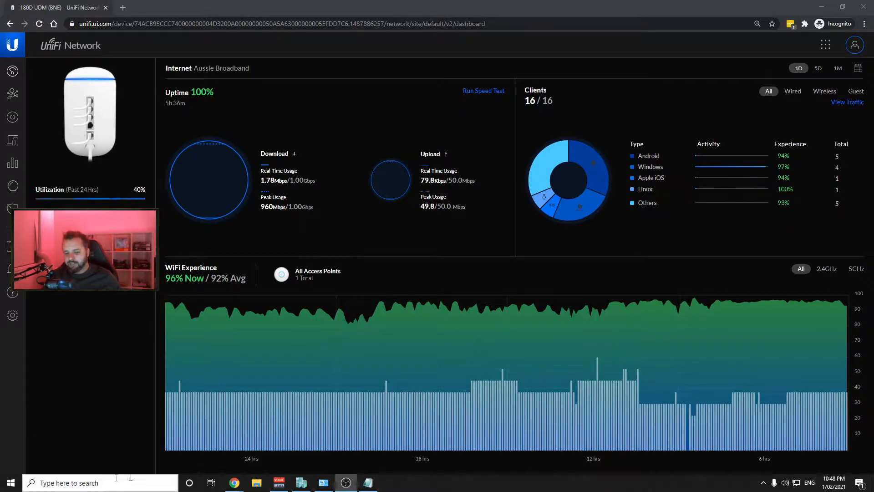
- Switch to Notepad and write the first line of the VLAN plan as "Office / Home VLAN - 50"
left_click(376, 483)
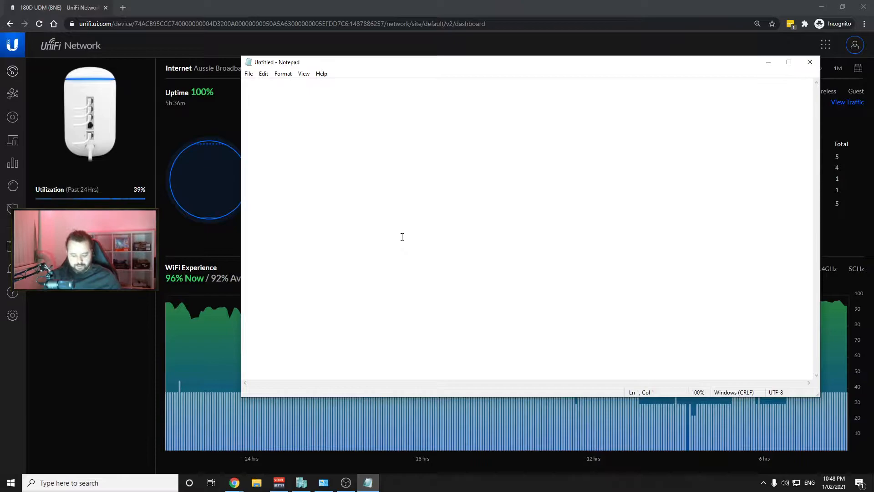
type("Office / Home BV")
key("BackSpace")
type("VLAN")
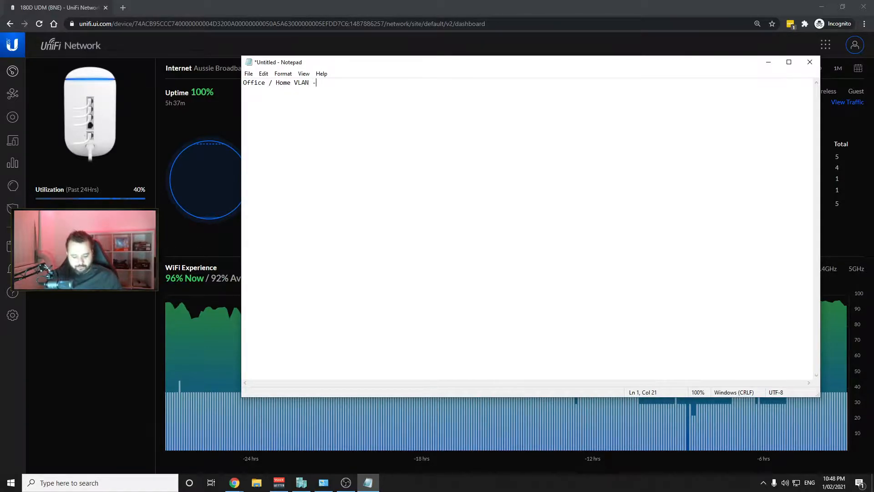
type(" -VLAN")
key("BackSpace")
key("BackSpace")
key("BackSpace")
key("BackSpace")
type("50")
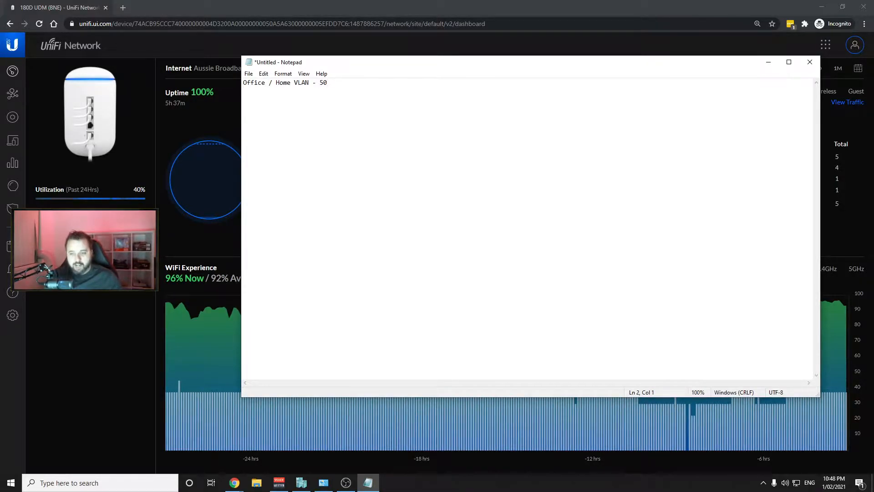
- Add the lines "IoT Network - 60" and "Guest Network - 70" to the VLAN plan
type("Newt")
type("tor")
type("k - 60")
key("Return")
type("Guest Network")
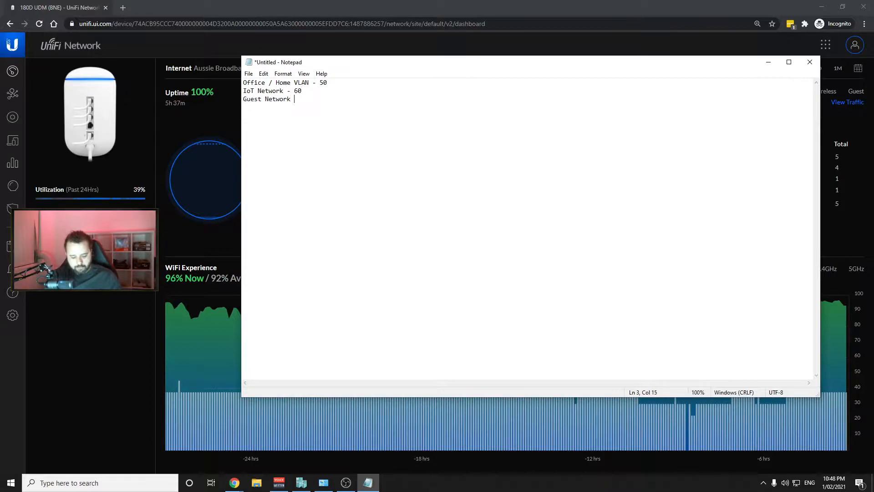
type(" - 70")
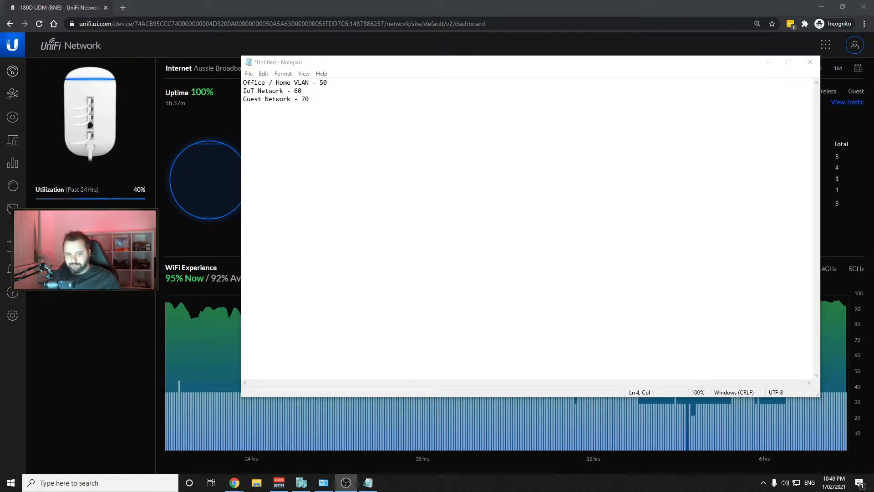
- Switch to UniFi Network, open the Networks settings and check the VLAN plan in the notes
left_click(18, 318)
left_click(91, 156)
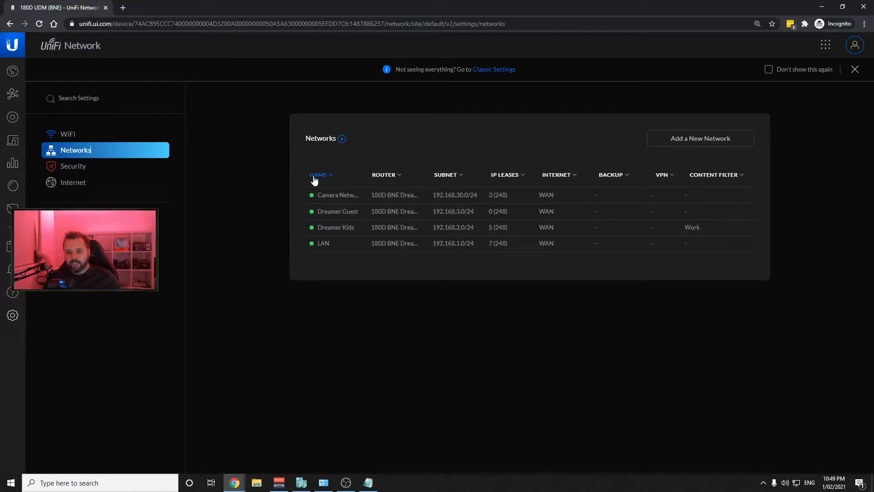
left_click(368, 483)
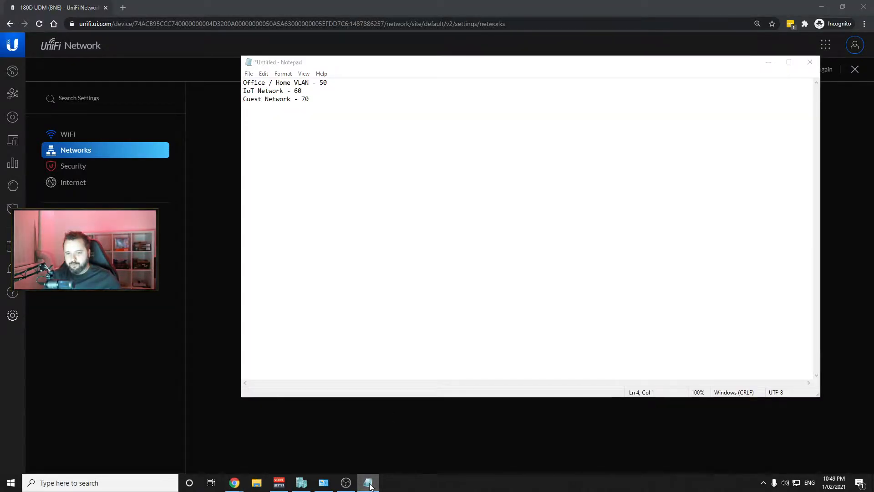
left_click(368, 483)
- Start a new network and name it "Home Network (50)"
left_click(699, 138)
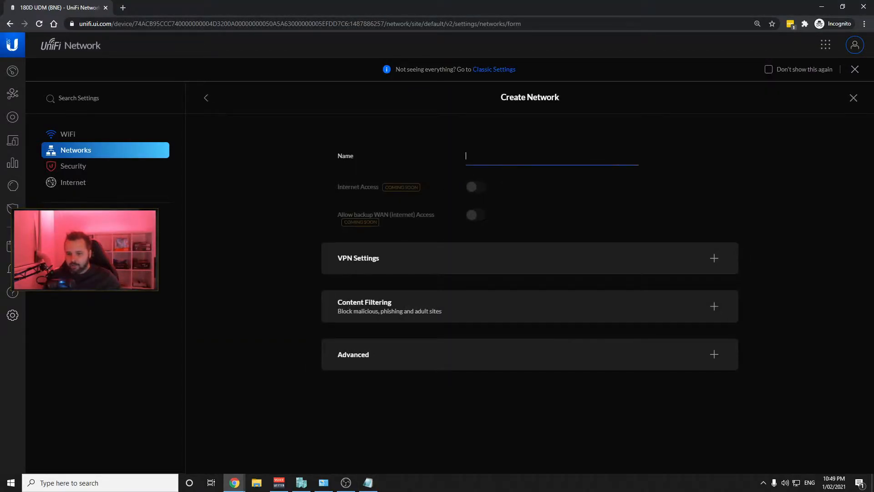
type("Home Netwo")
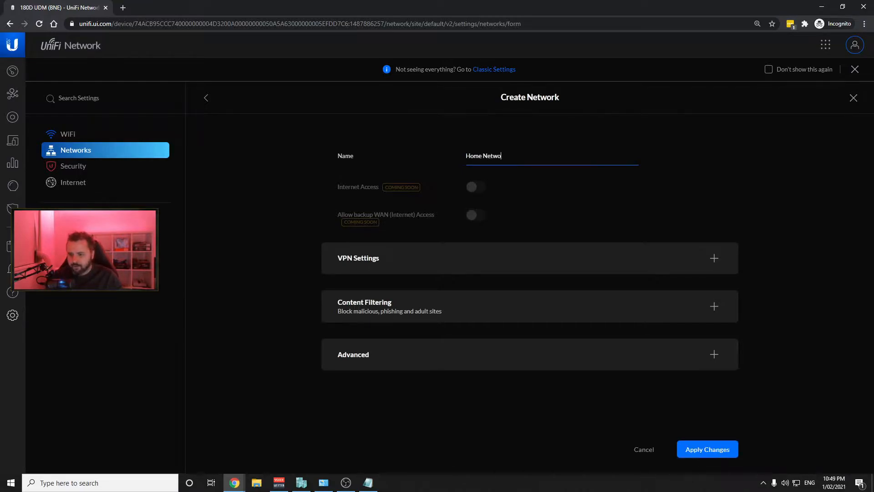
type("rk (5)")
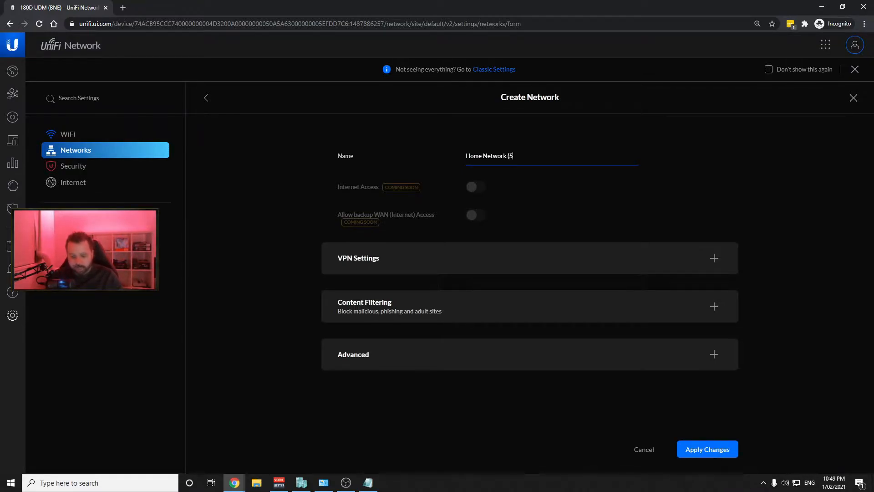
key("BackSpace")
key("BackSpace")
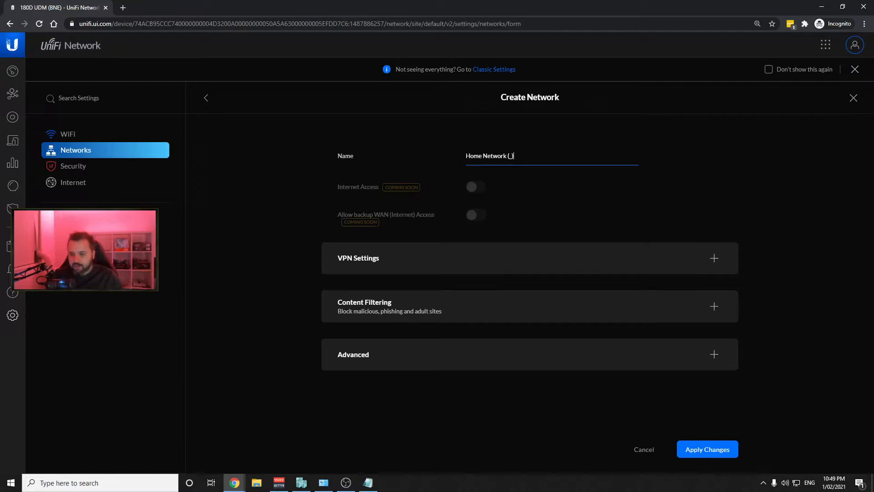
type("50)")
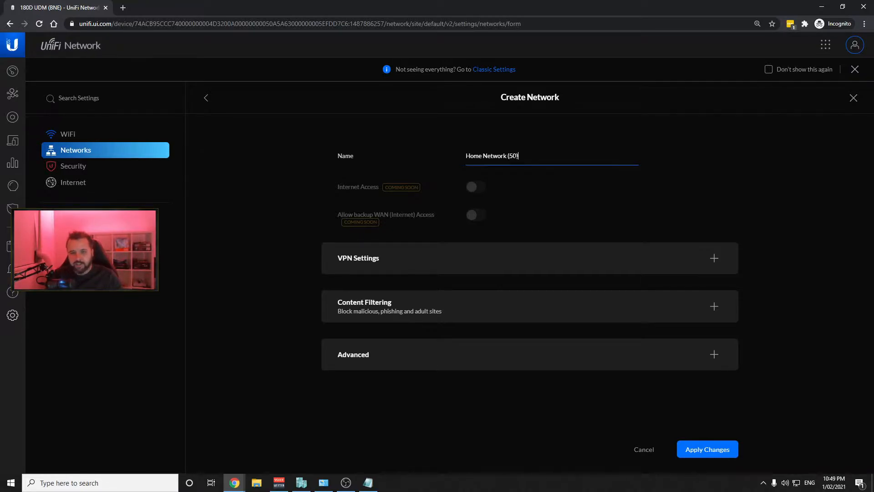
- Review the content filtering choices and set the home network's VLAN ID to 50
left_click(468, 306)
scroll(469, 306, "down", 1)
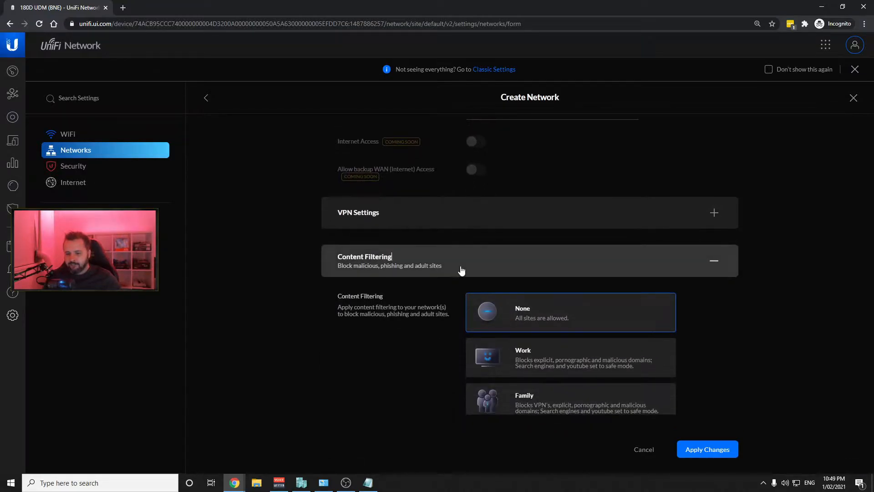
scroll(462, 269, "down", 1)
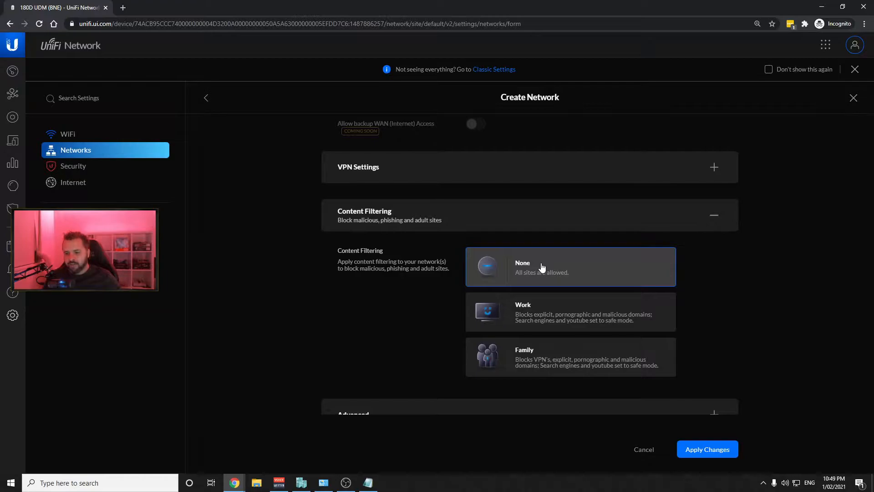
scroll(558, 306, "down", 1)
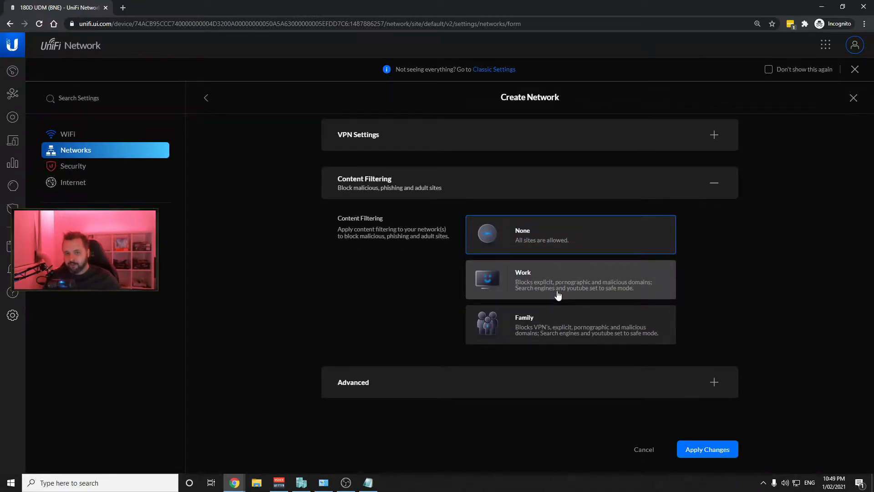
left_click(524, 378)
scroll(546, 339, "down", 4)
left_click(495, 243)
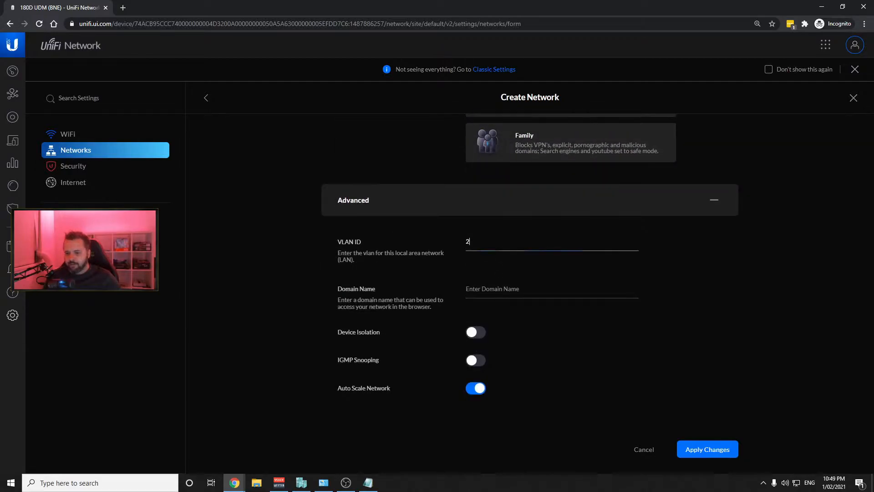
key("BackSpace")
type("50")
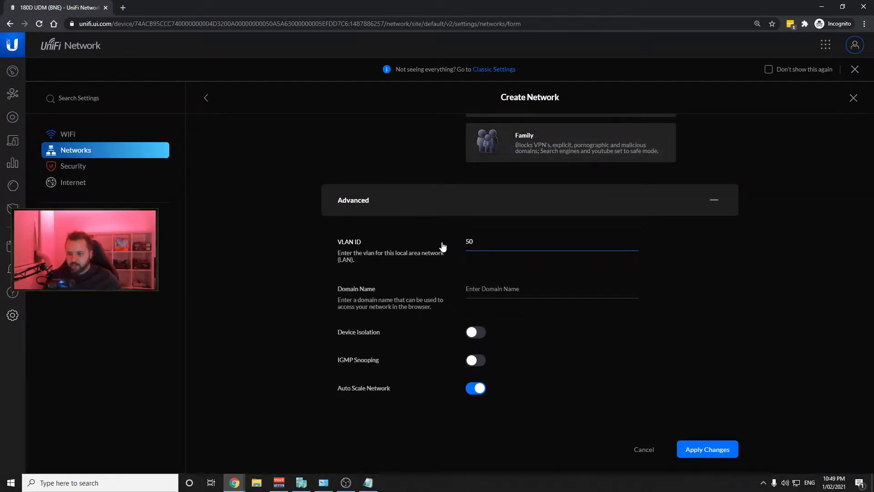
- Turn off Auto Scale Network and set the home network's gateway IP/subnet to 192.168.50.1/24
scroll(478, 303, "down", 2)
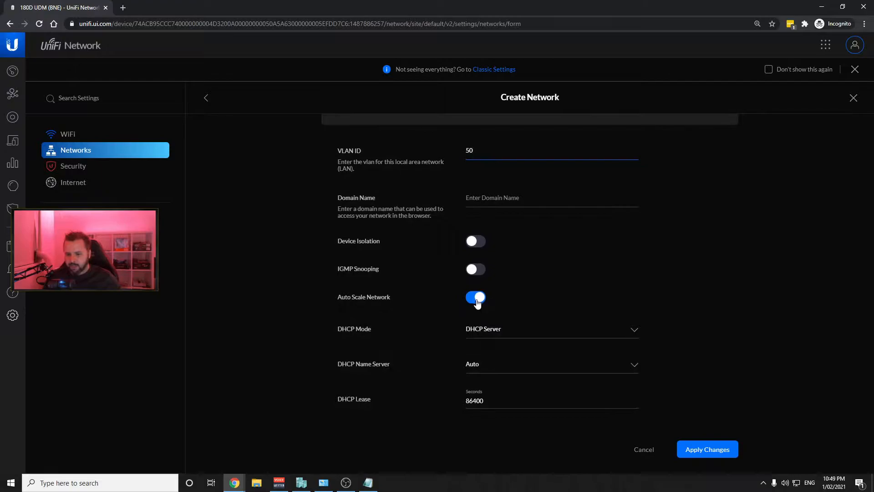
left_click(476, 298)
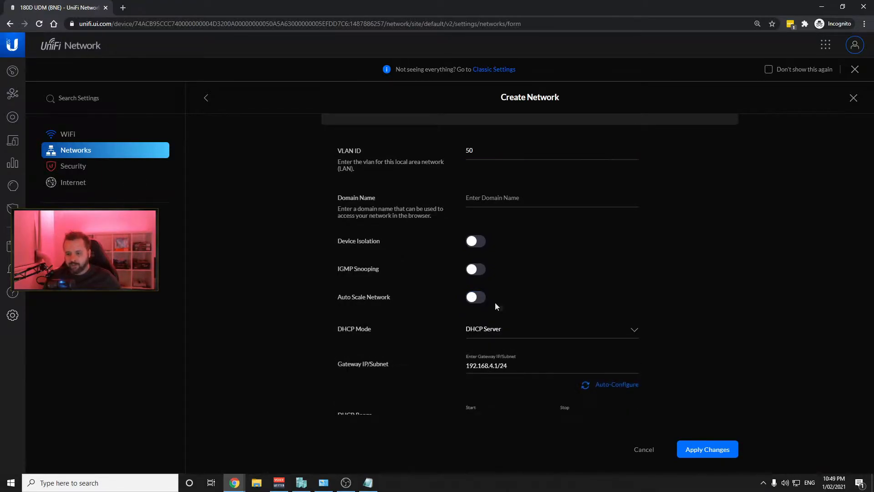
left_click_drag(493, 366, 489, 366)
type("50")
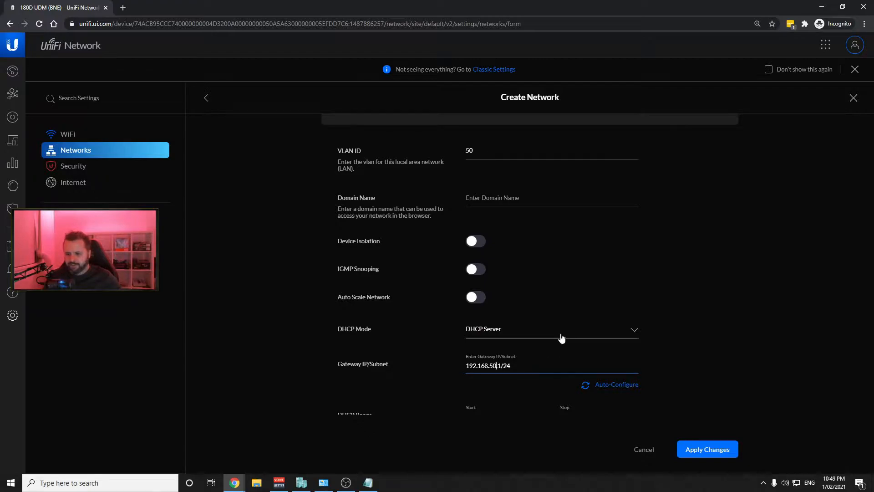
- Auto-configure the home network's DHCP range from its gateway, review the remaining DHCP options and save the network
scroll(599, 378, "down", 3)
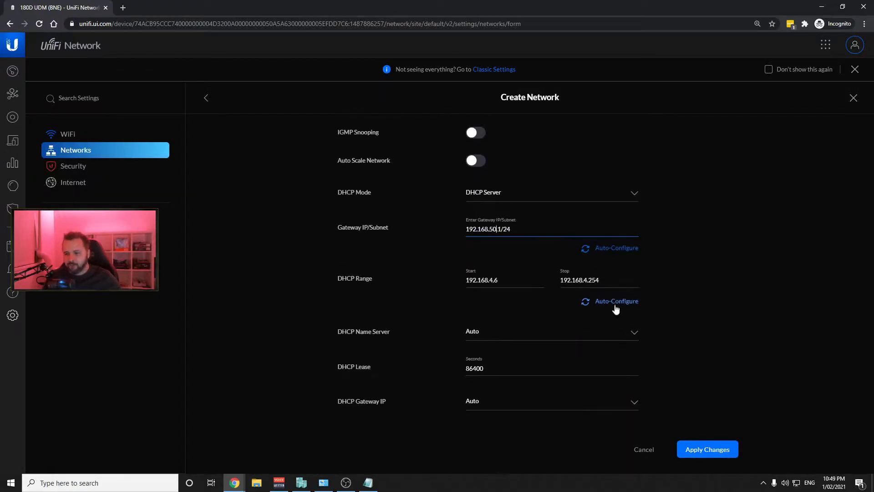
left_click(615, 306)
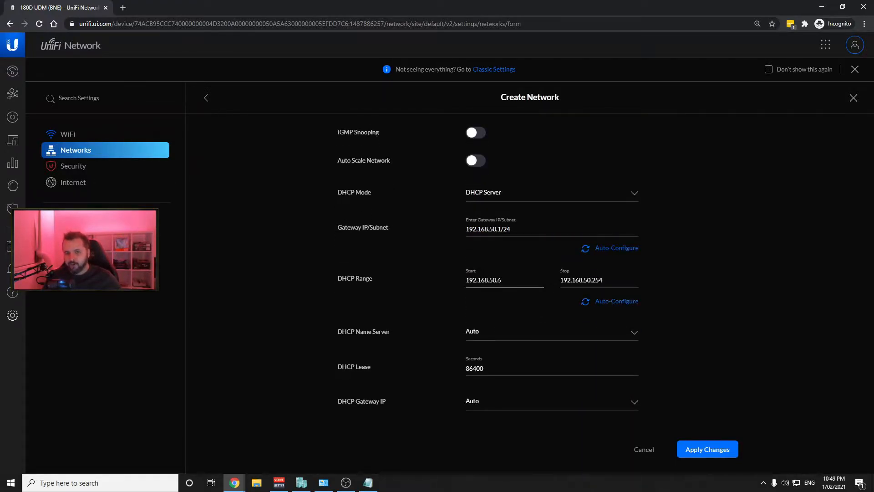
scroll(585, 296, "down", 5)
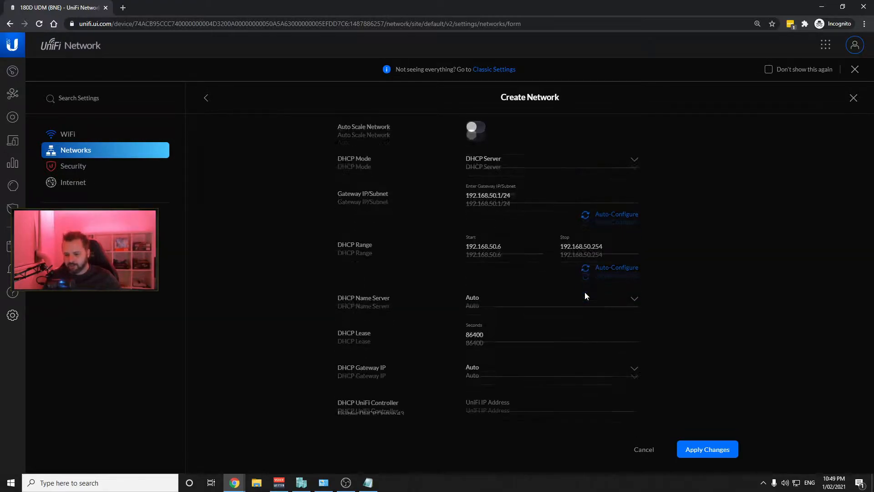
scroll(584, 295, "down", 3)
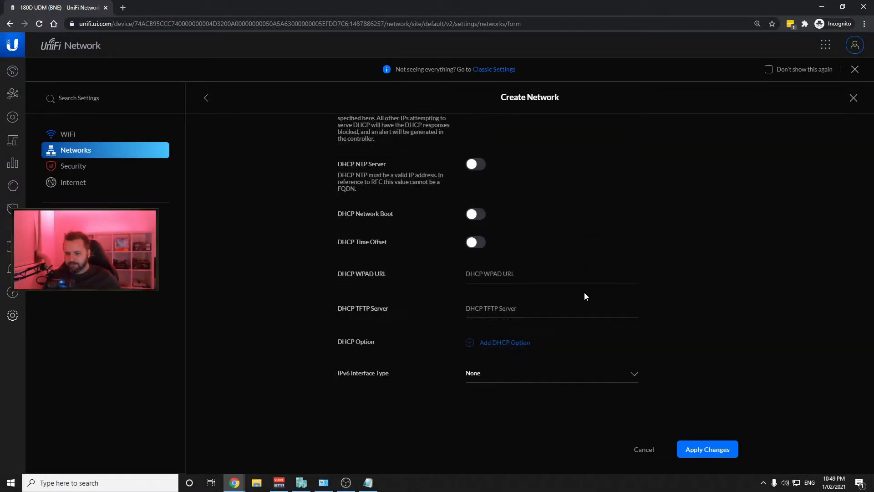
left_click(711, 448)
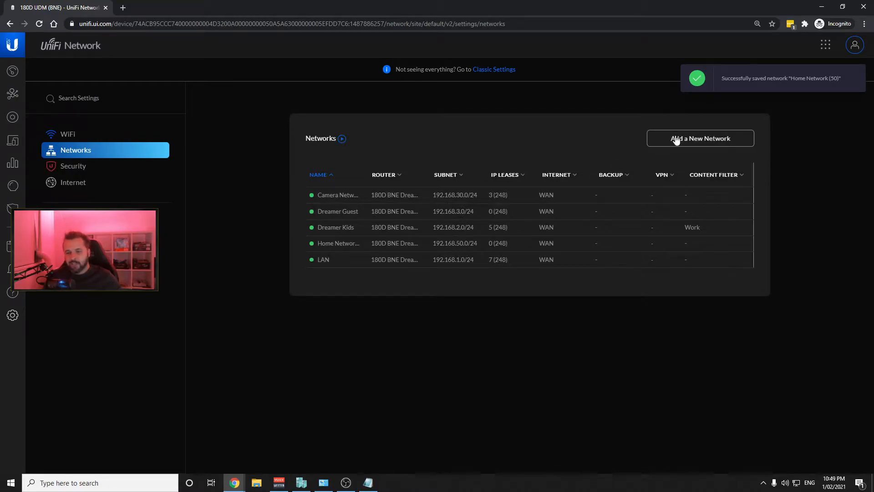
- Start another new network and name it "IoT Network (6)", checking the VLAN plan in the notes
left_click(670, 138)
left_click(505, 165)
type("IoT ")
type("Netowk")
type("ork")
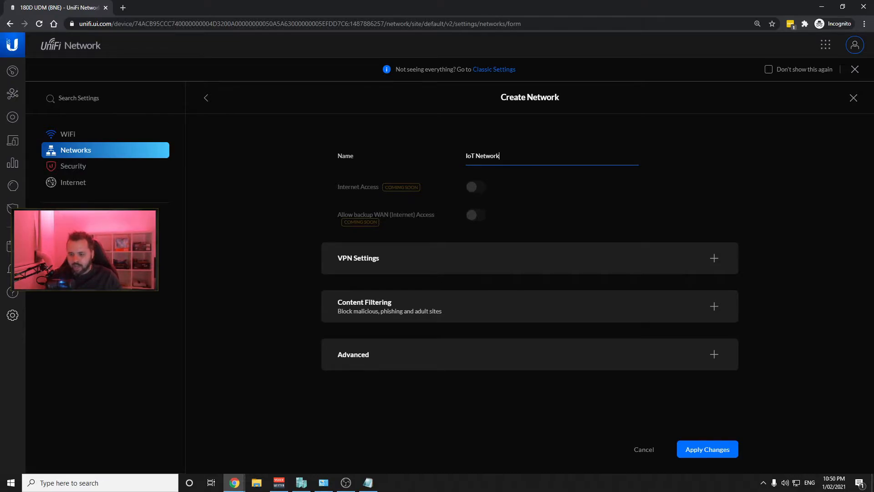
left_click(368, 482)
left_click(368, 483)
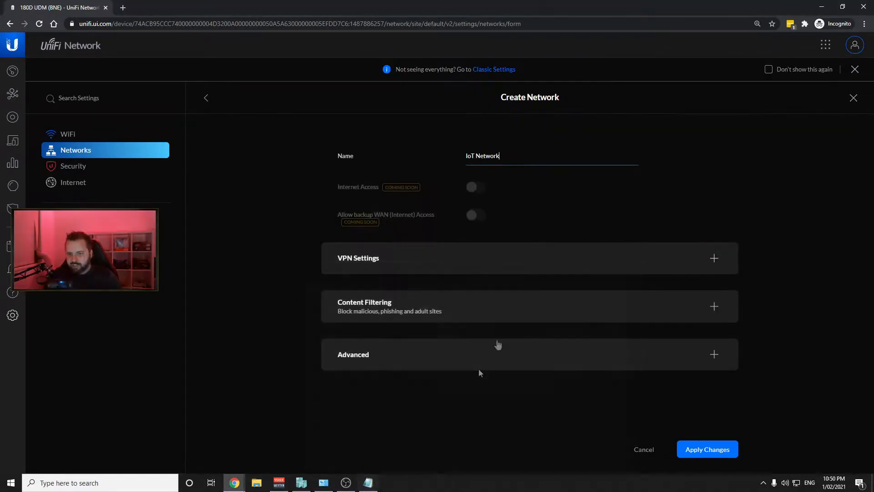
type("(6)")
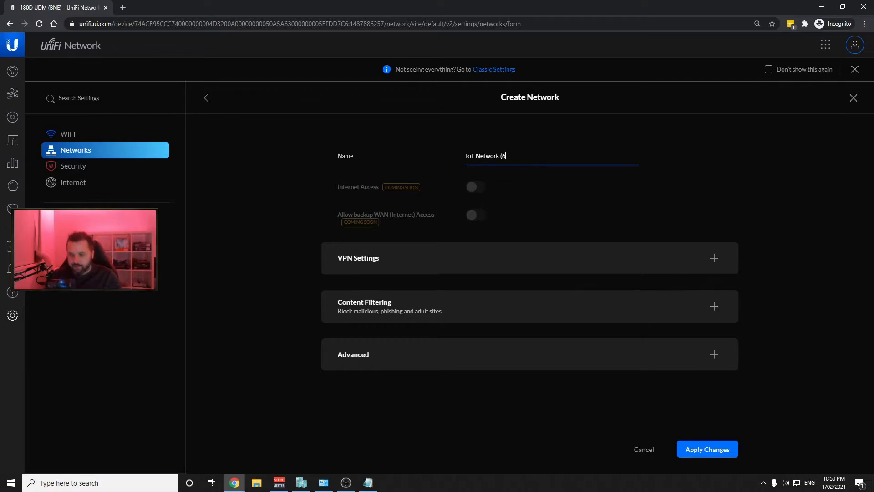
- Set the IoT network's VLAN ID to 60 in its advanced settings
left_click(474, 345)
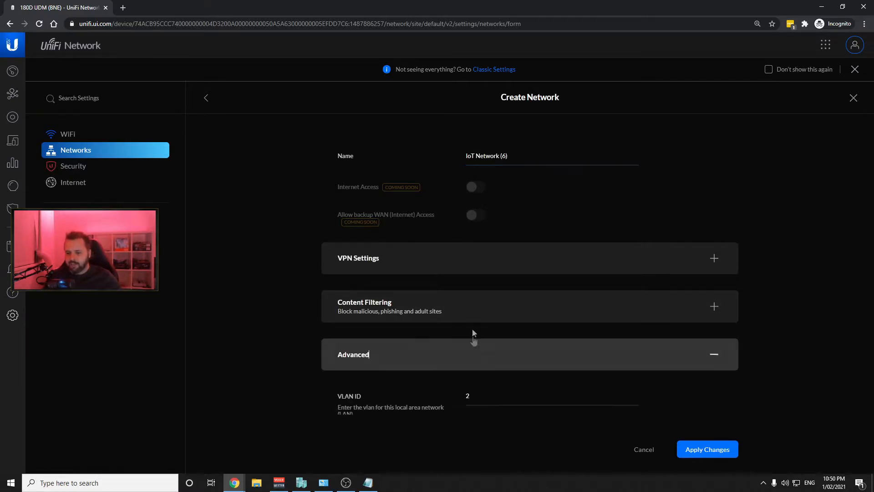
scroll(474, 299, "down", 4)
left_click(428, 212)
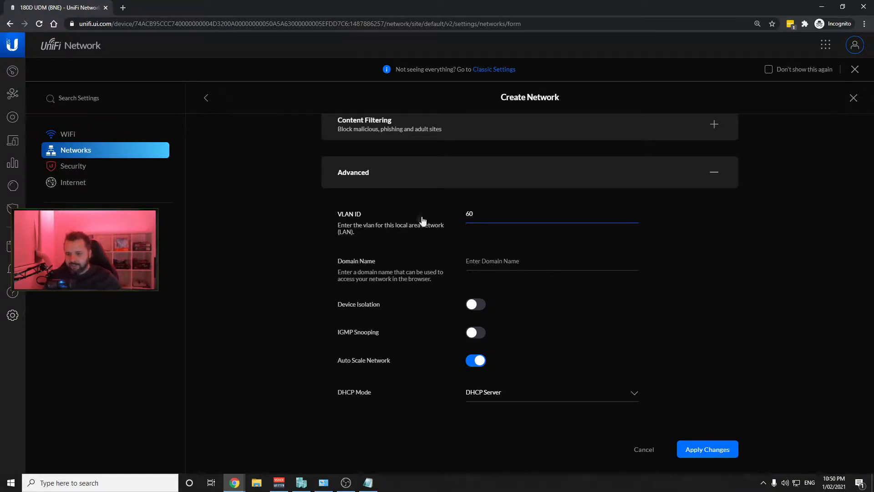
- Turn off Auto Scale Network and set the IoT network's gateway IP/subnet to 192.168.60.1/24
scroll(430, 214, "down", 3)
left_click(476, 224)
left_click(494, 292)
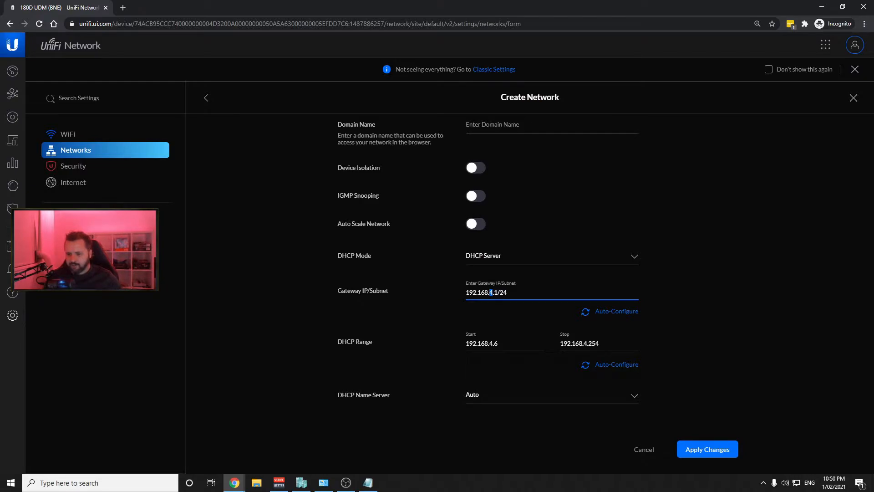
type("60")
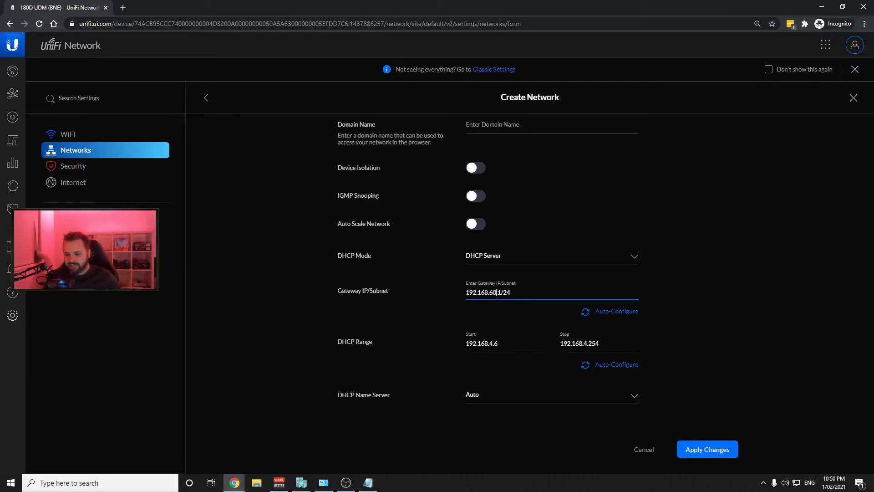
- Auto-configure the IoT network's DHCP range from its gateway and save the network
left_click(619, 368)
scroll(616, 357, "down", 7)
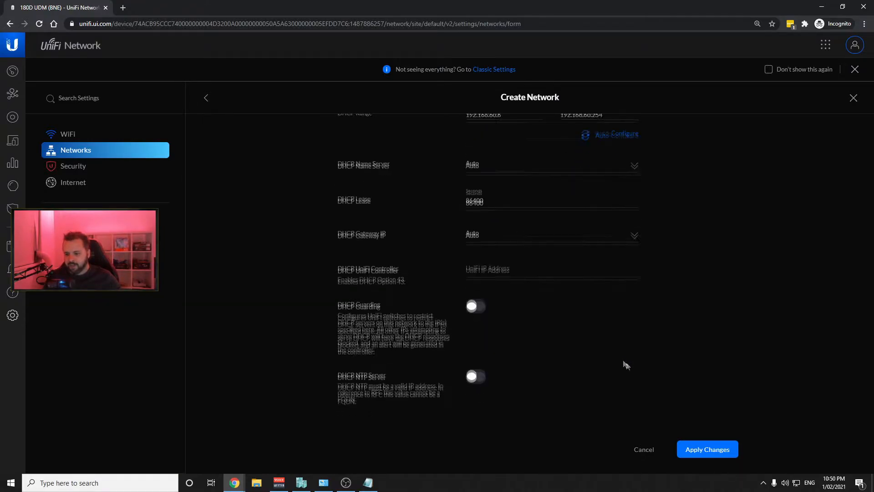
left_click(700, 445)
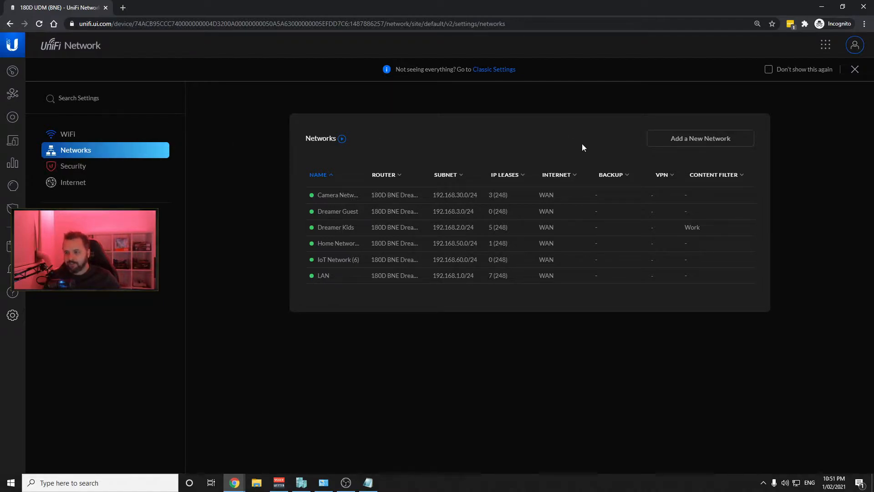
left_click(673, 139)
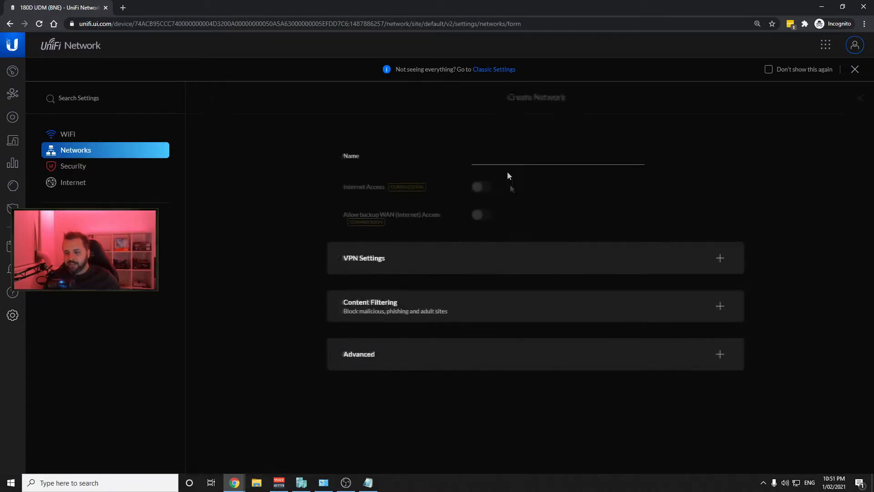
left_click(466, 362)
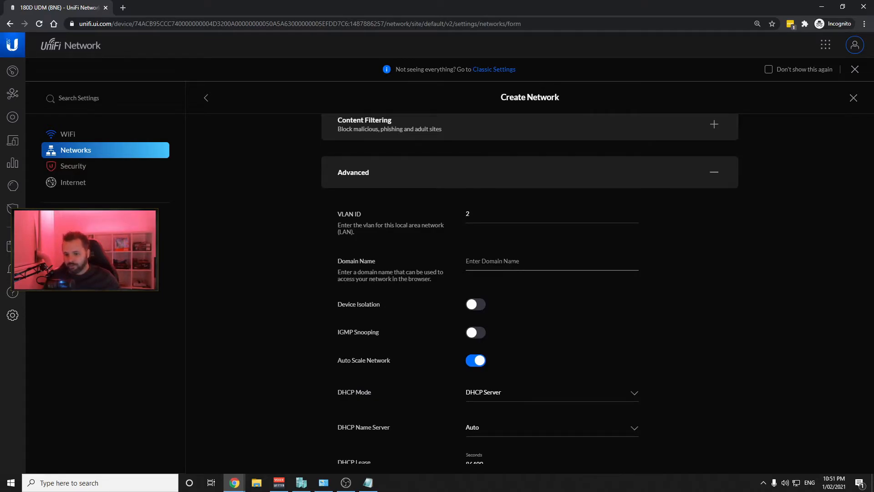
scroll(513, 269, "down", 5)
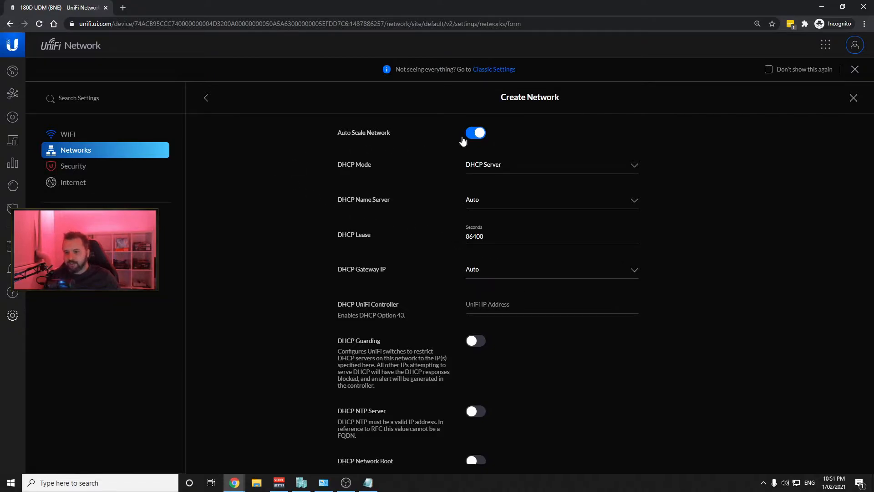
- Switch to the classic network settings and start a new network named "Guest Network (70)", checking the VLAN plan in the notes
left_click(492, 70)
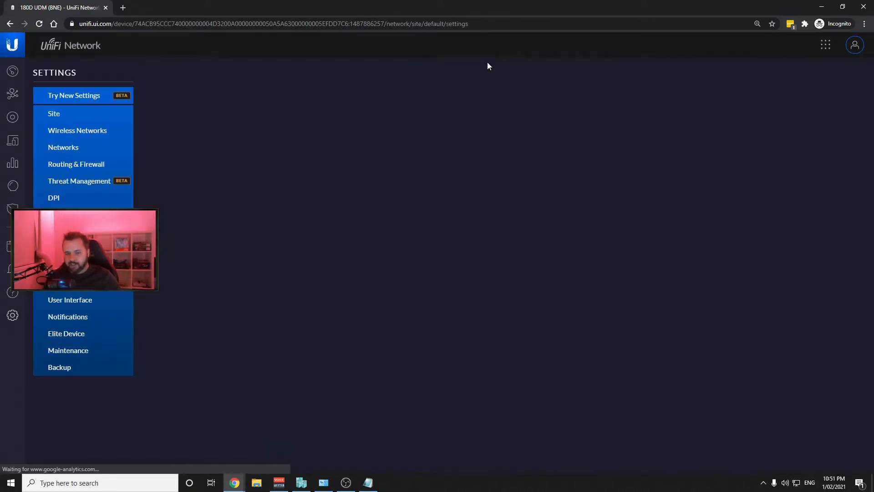
left_click(90, 150)
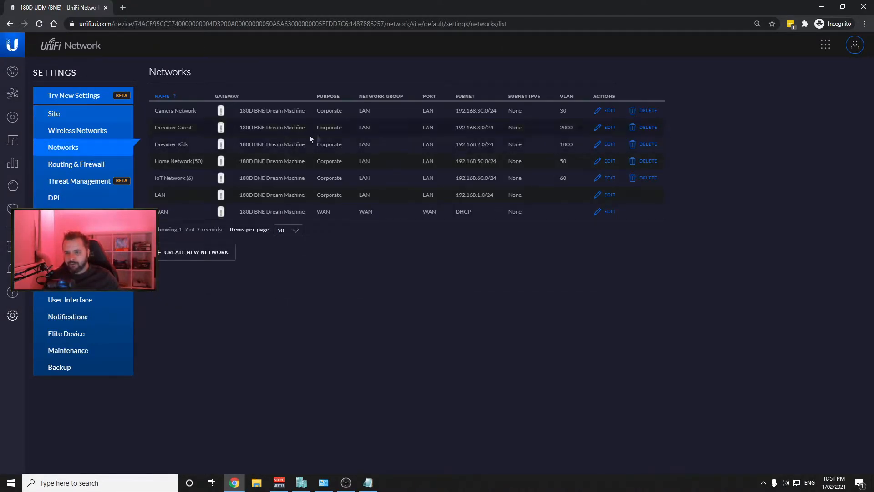
left_click(217, 252)
left_click(368, 116)
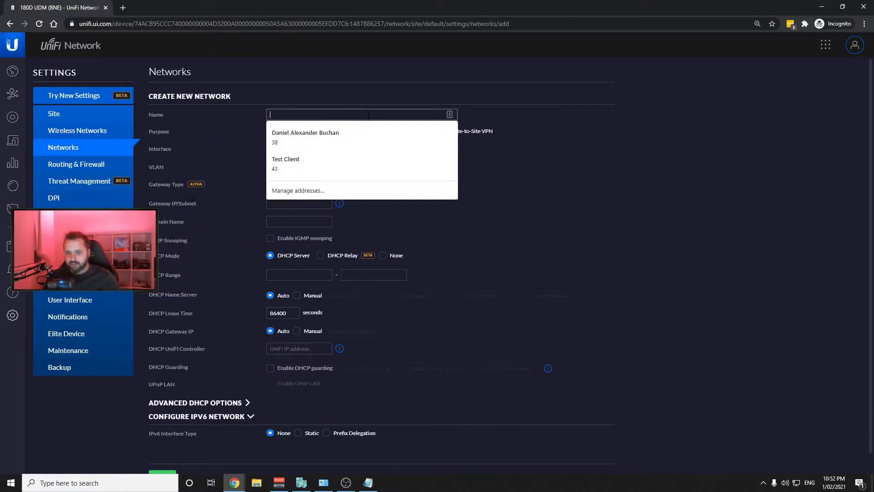
type("Guest Network")
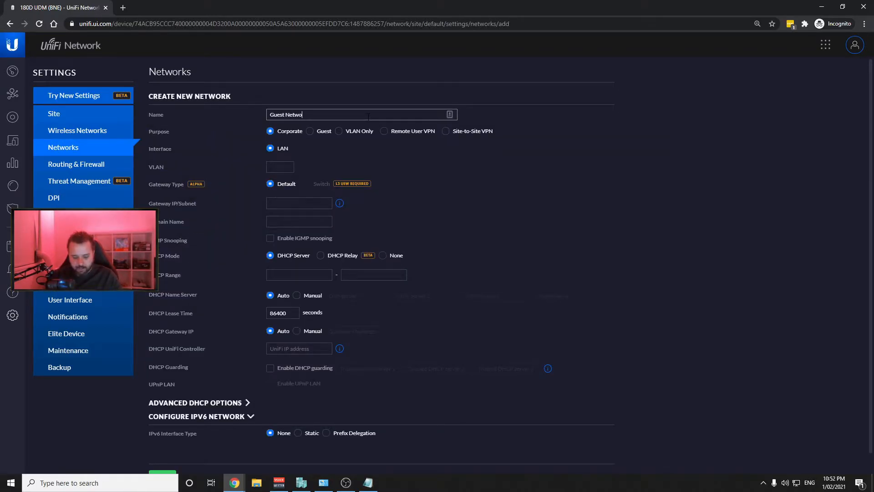
left_click(368, 482)
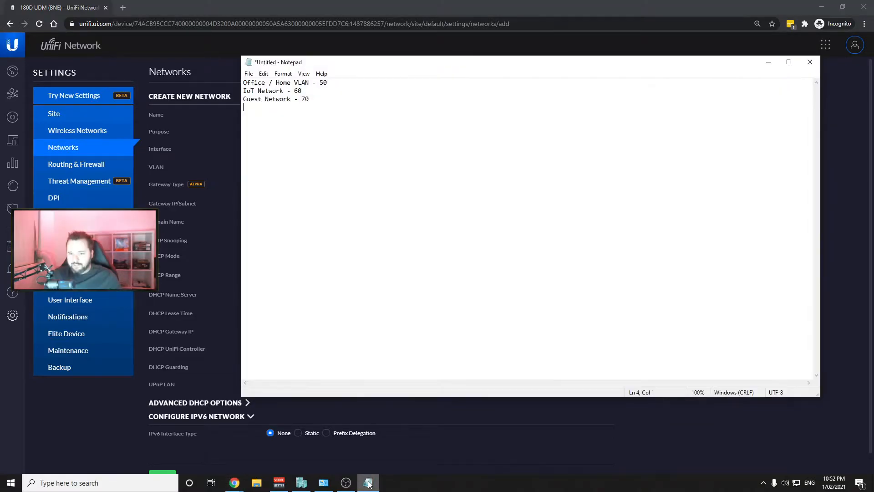
left_click(368, 482)
type("70)")
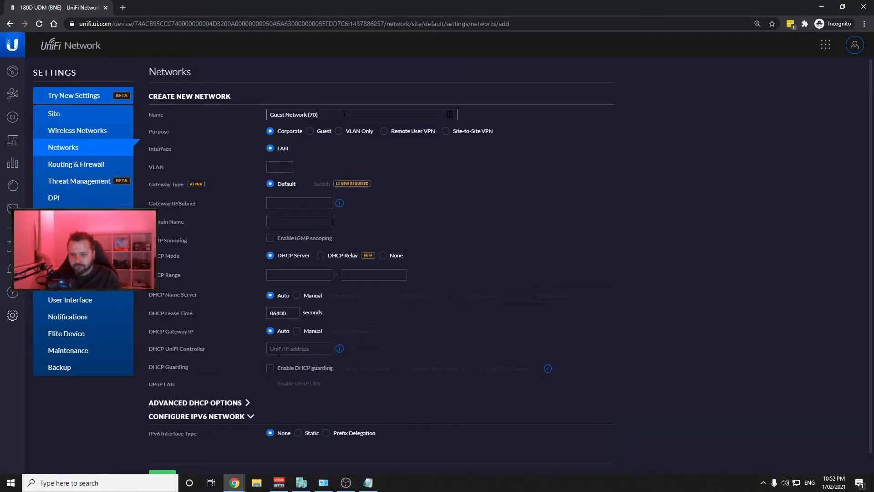
- Set the new network's purpose to Guest, its VLAN to 70 and its gateway IP/subnet to 10.10.70.1/24
left_click(310, 131)
type("70")
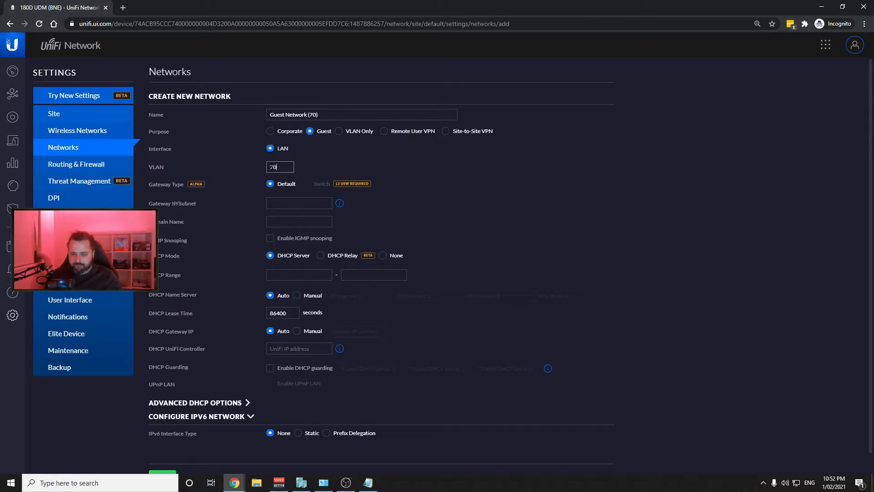
left_click(277, 203)
type("19")
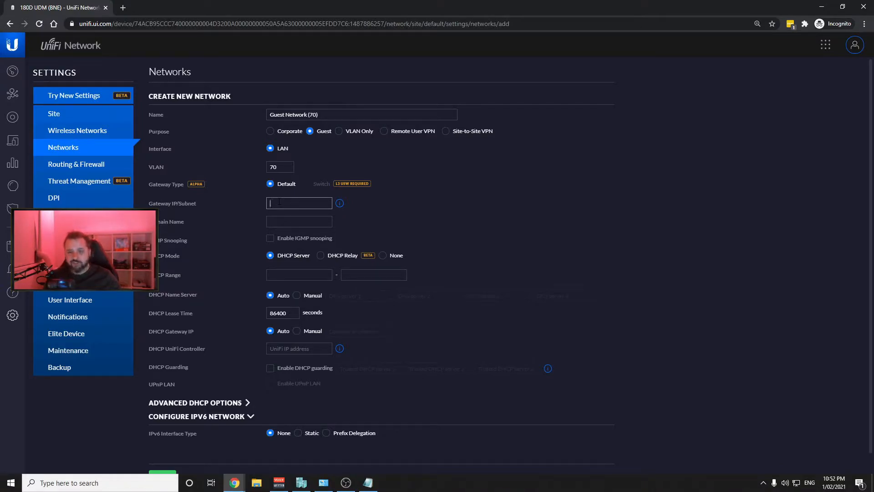
type("10.")
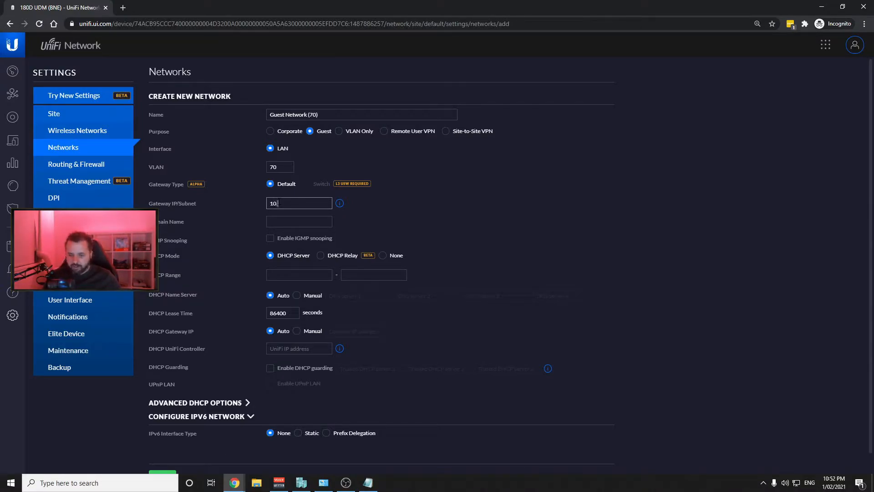
type("10.70")
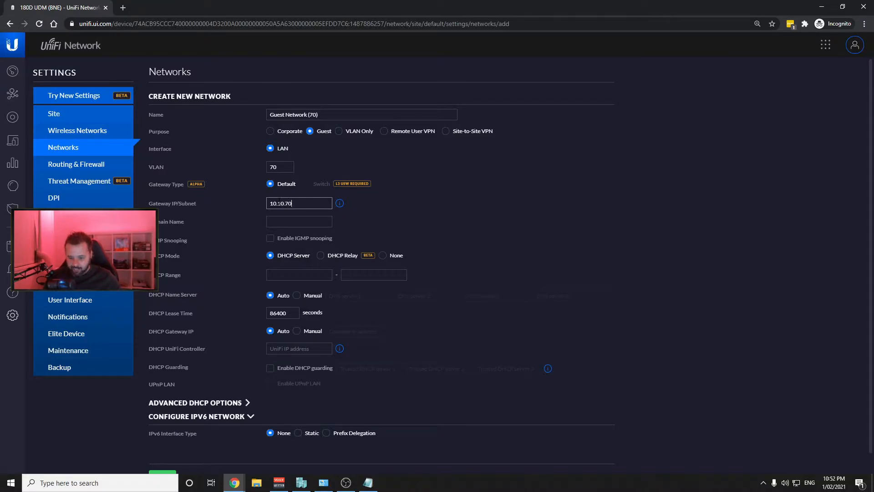
type(".1/24")
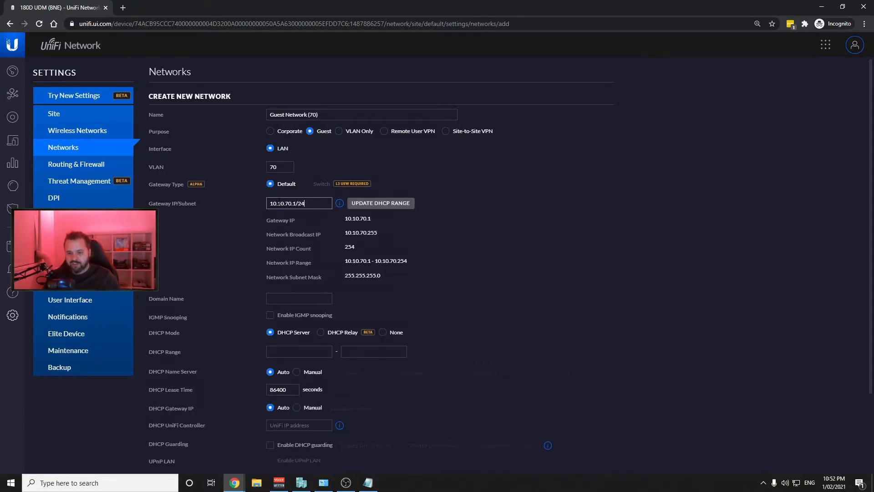
- Update the guest network's DHCP range from its gateway subnet and save the network
left_click(378, 203)
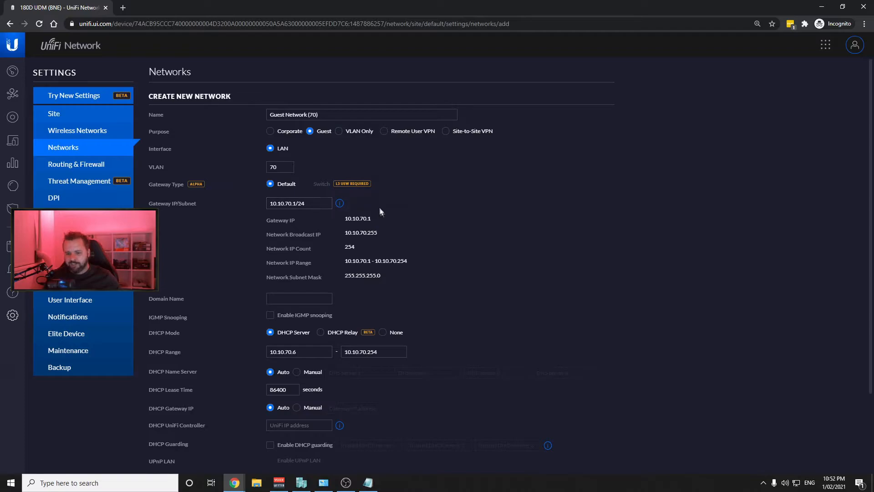
scroll(320, 348, "down", 1)
scroll(320, 348, "down", 1)
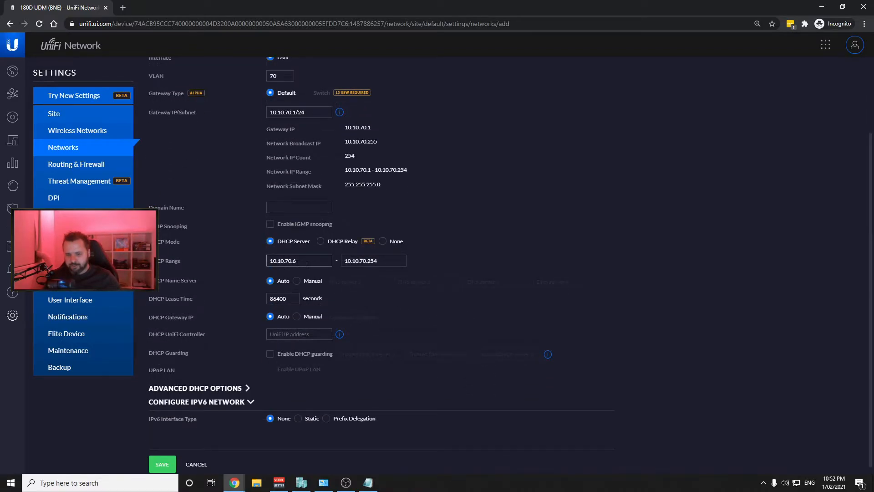
left_click(162, 464)
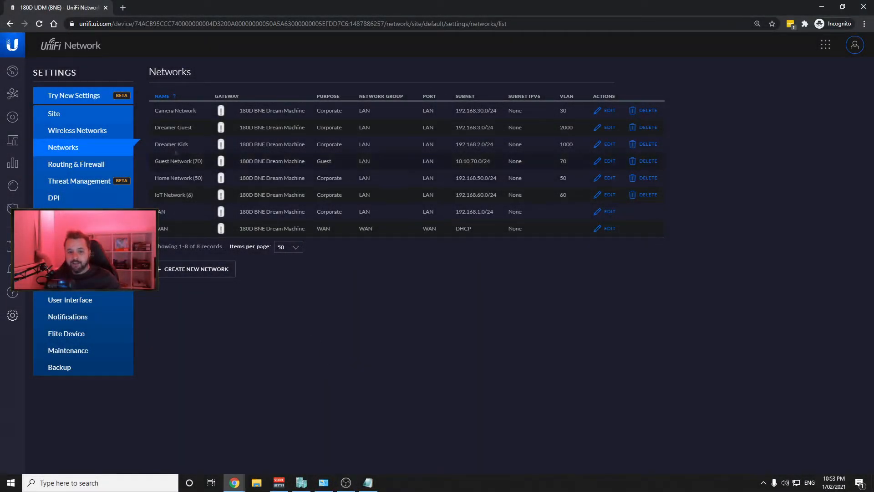
- Return to the new settings and, in the advanced switch port settings, start a port profile named "Home Network Only (50)"
left_click(96, 95)
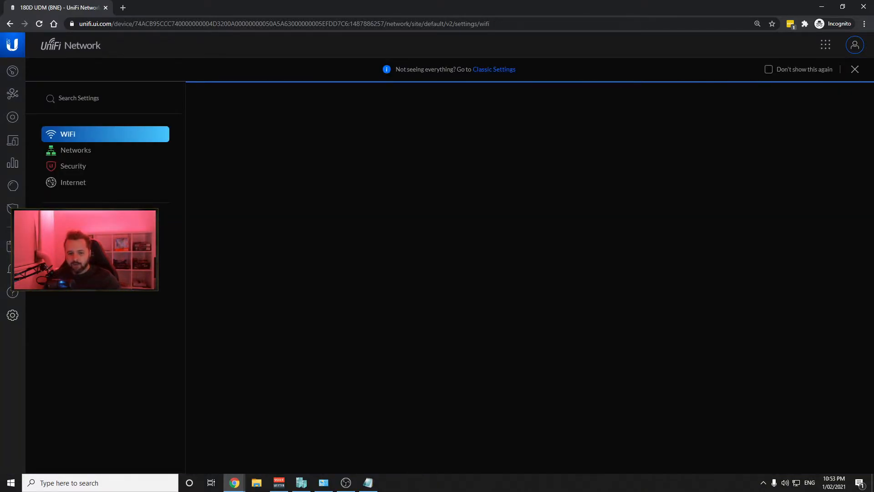
left_click(105, 238)
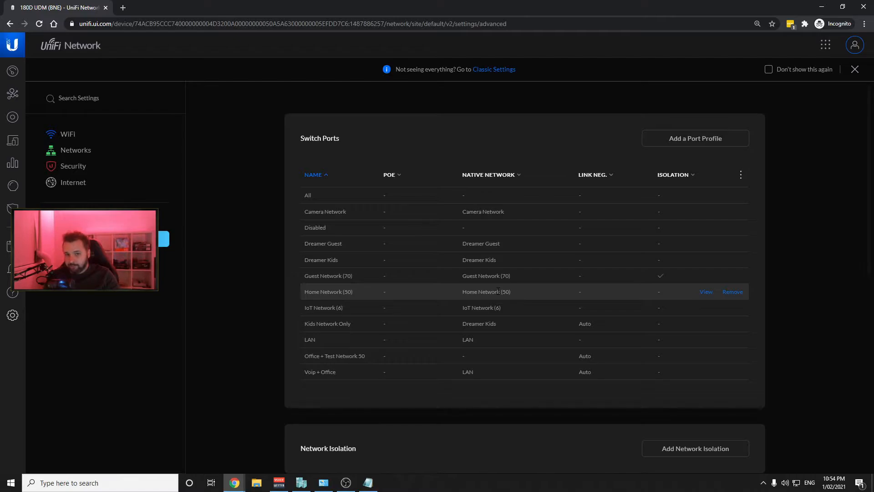
left_click(665, 140)
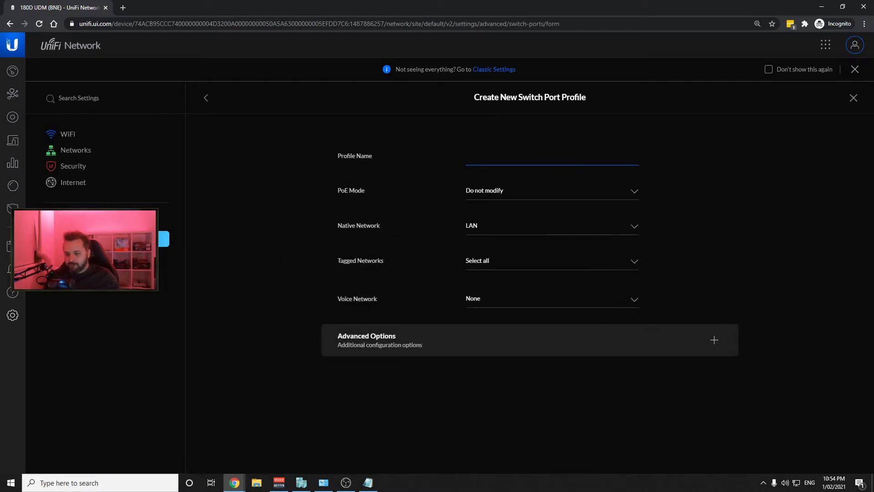
type("Hom")
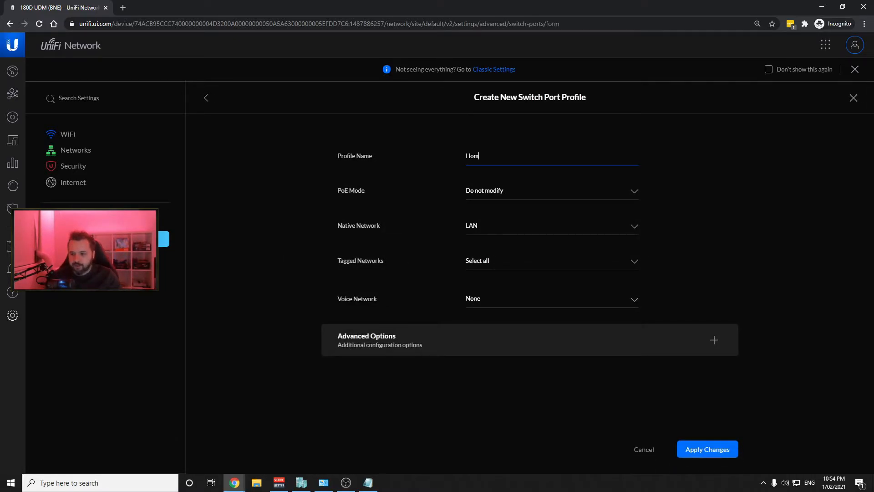
type("e Network Only (50")
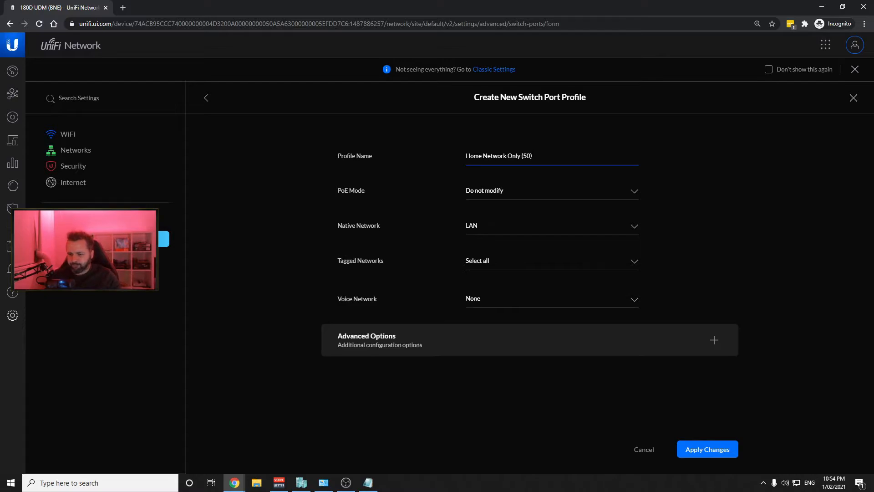
- Review the home port profile's PoE mode and set its native network to Home Network (50)
left_click(497, 193)
left_click(412, 216)
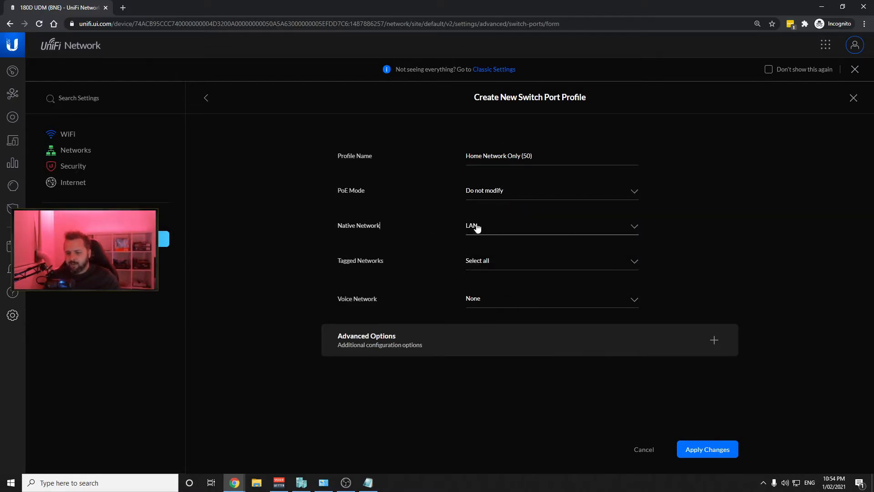
left_click(494, 228)
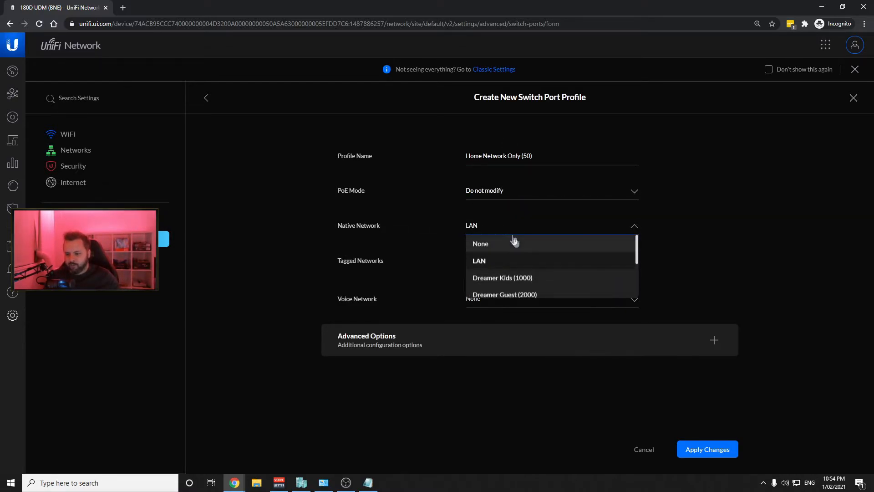
scroll(523, 255, "down", 3)
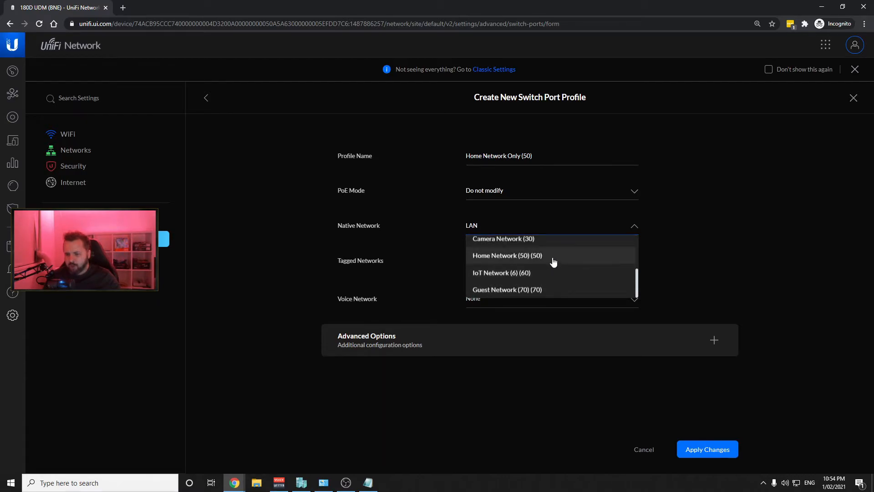
left_click(553, 258)
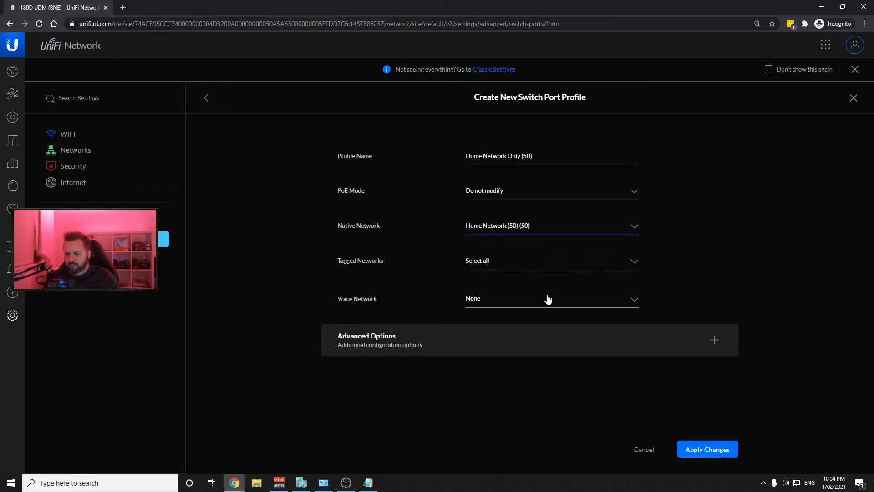
- Select all remaining networks as tagged in the home port profile and apply the changes
left_click(541, 268)
left_click(531, 279)
left_click(455, 256)
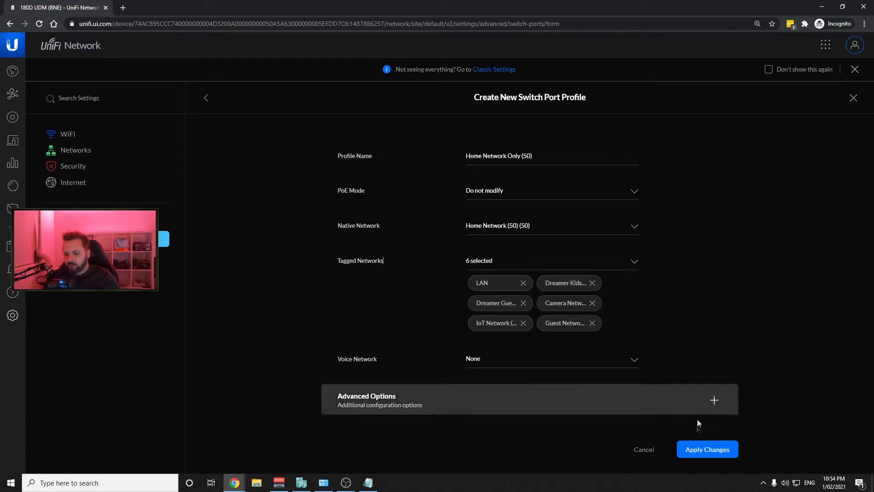
left_click(695, 453)
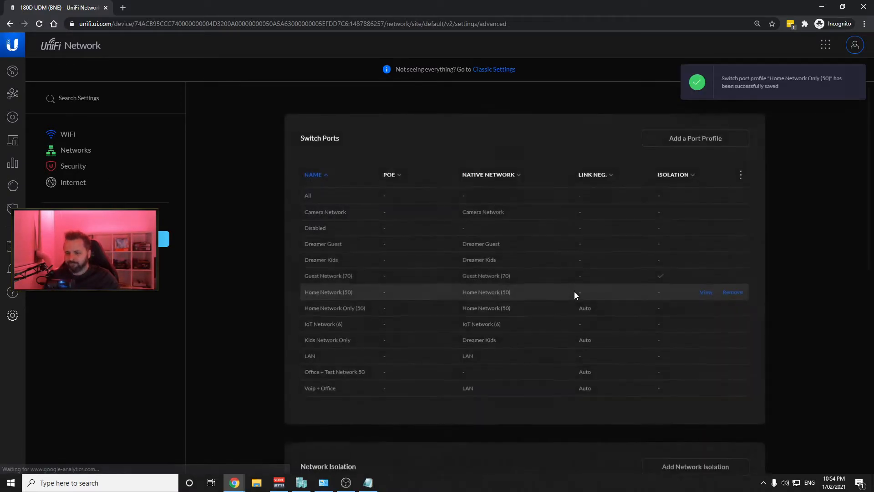
- Add another switch port profile and name it "IoT Network Only (60)"
left_click(692, 144)
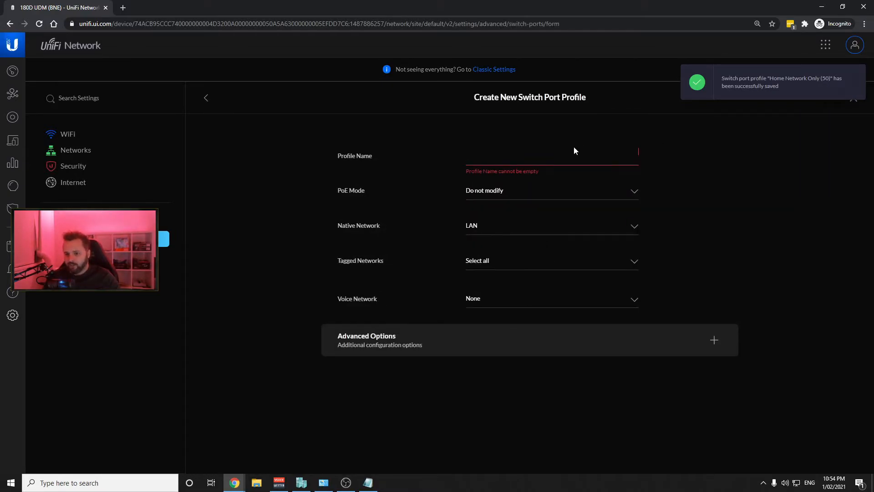
type("Io")
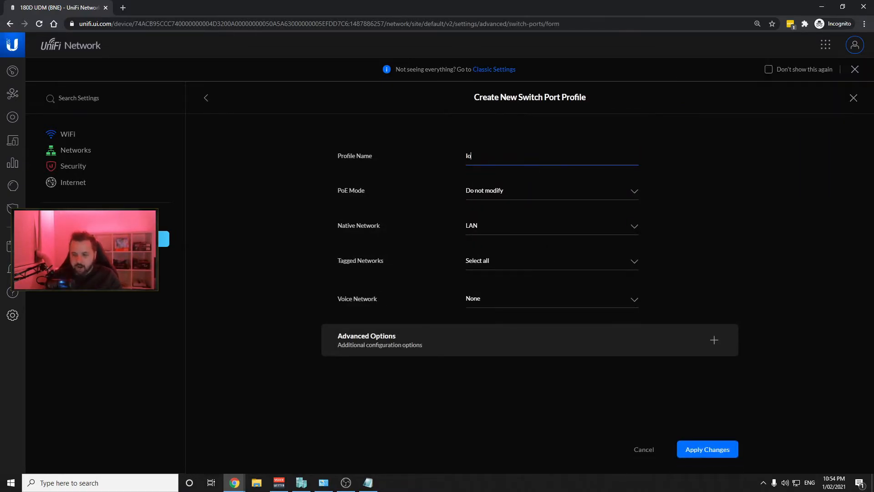
type("T Network ")
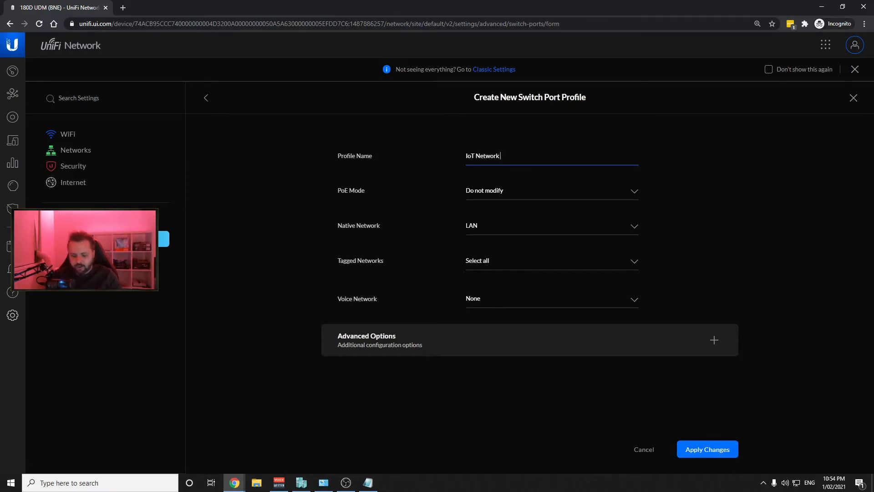
type("Only (60")
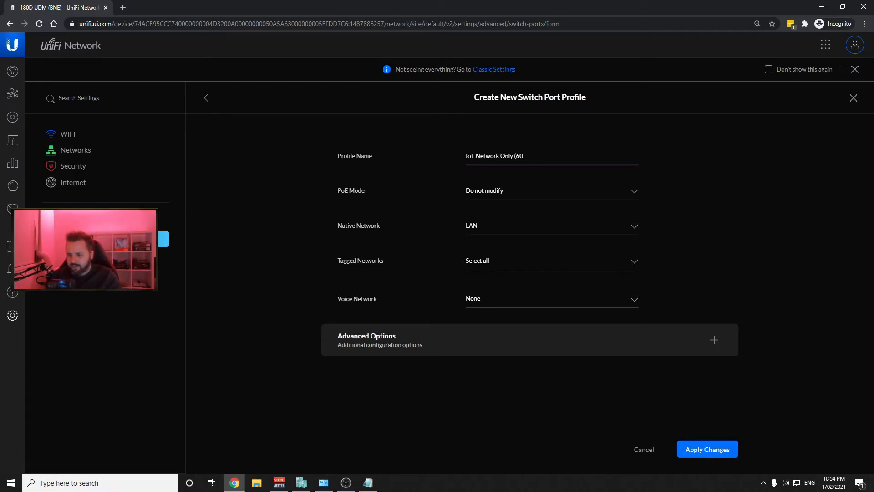
- Check the IoT port profile's PoE mode and set its native network to IoT Network (6)
left_click(501, 190)
left_click(487, 208)
left_click(501, 225)
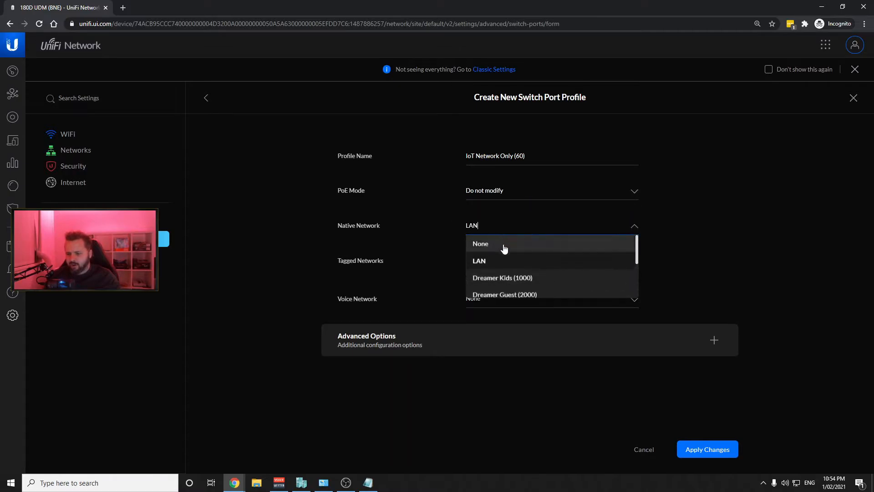
scroll(532, 285, "down", 2)
left_click(532, 276)
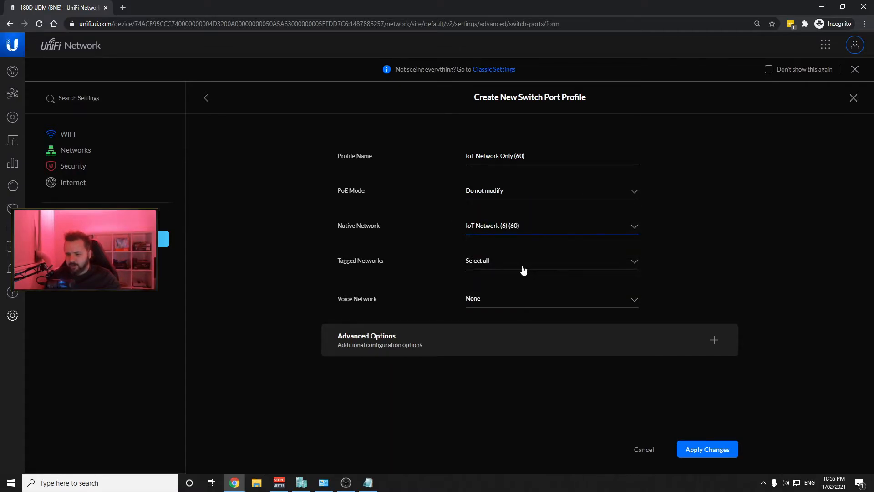
- Select all remaining networks as tagged in the IoT port profile and apply the changes
left_click(523, 268)
left_click(513, 279)
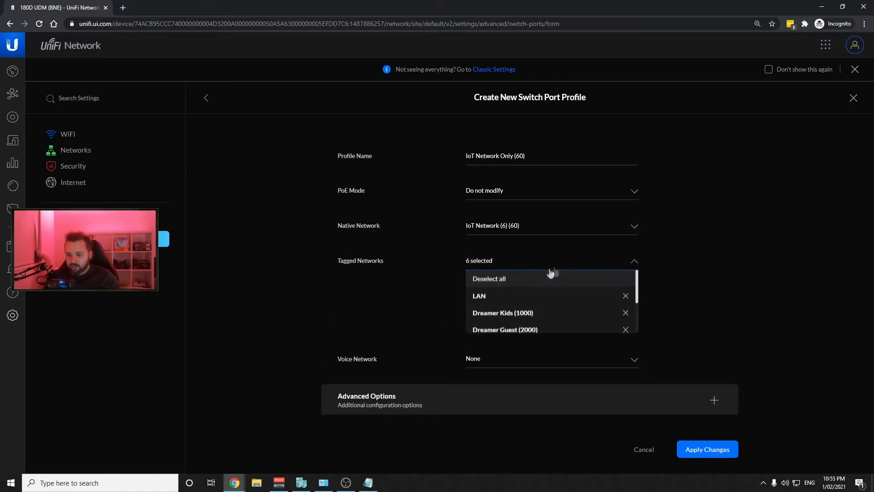
left_click(713, 280)
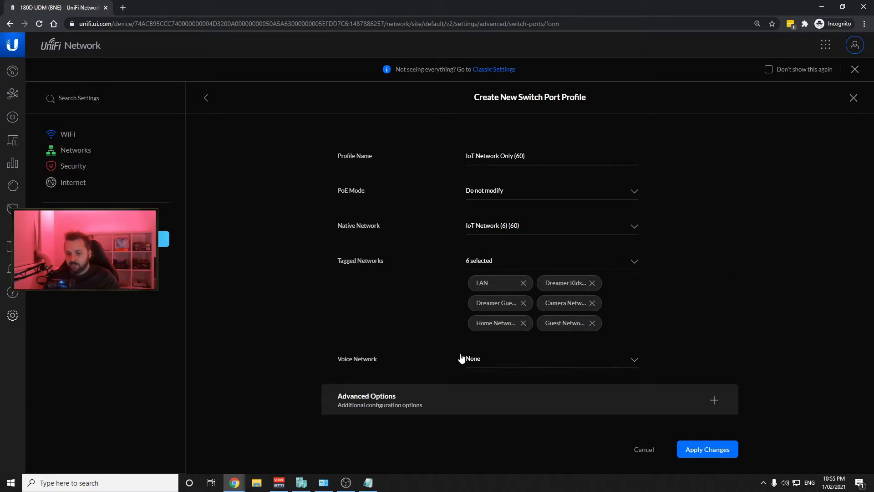
left_click(710, 447)
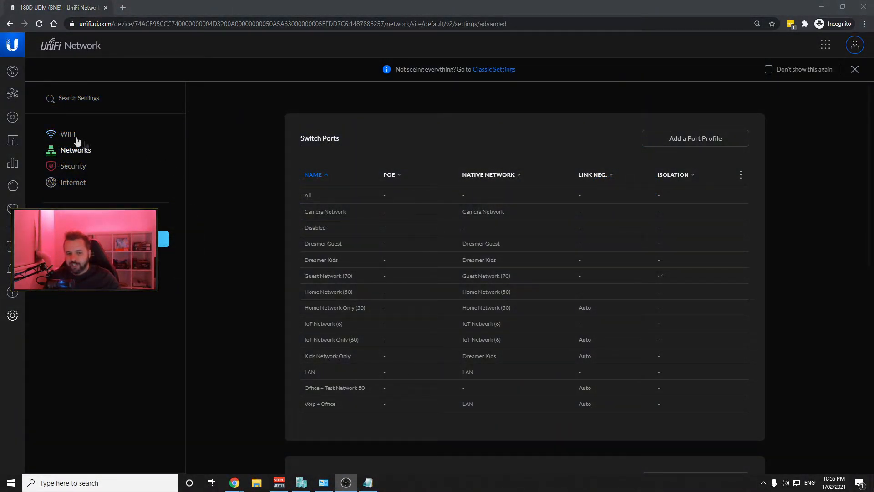
- Examine the switch port profiles available for port 3 of the 180D BNE Dream Machine, leaving the port's settings unapplied
left_click(15, 118)
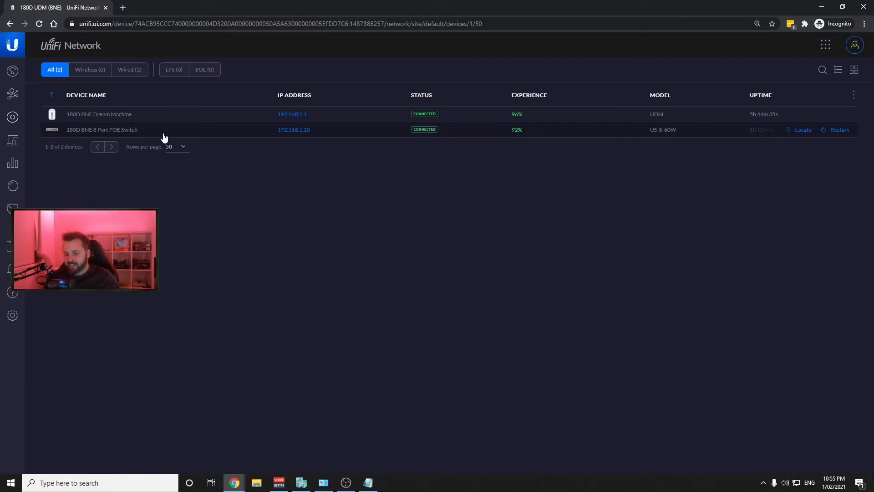
left_click(169, 119)
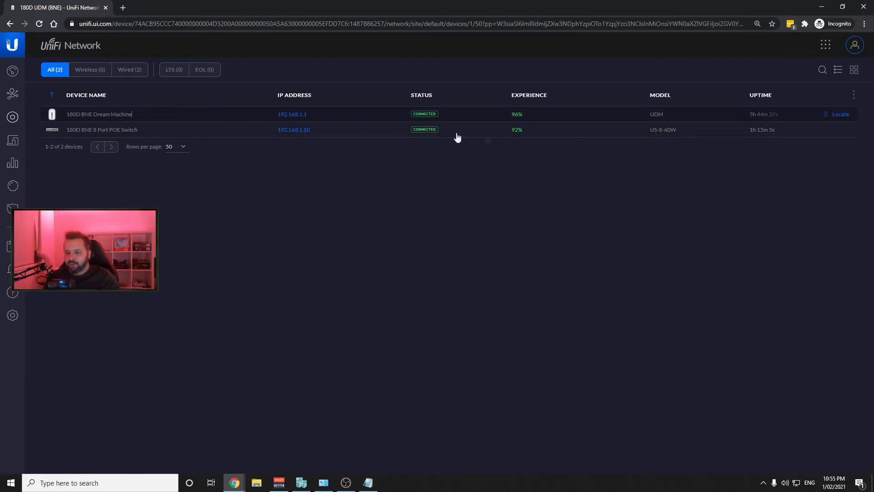
scroll(778, 200, "down", 1)
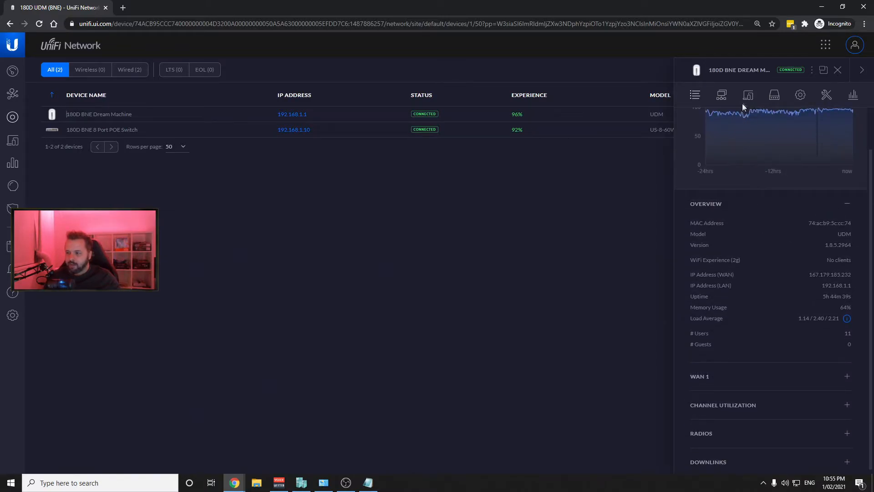
left_click(774, 95)
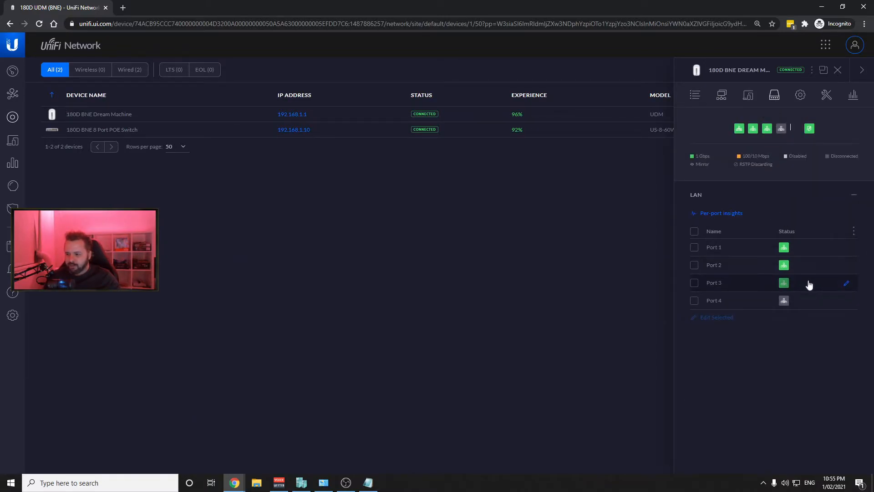
left_click(846, 284)
left_click(781, 291)
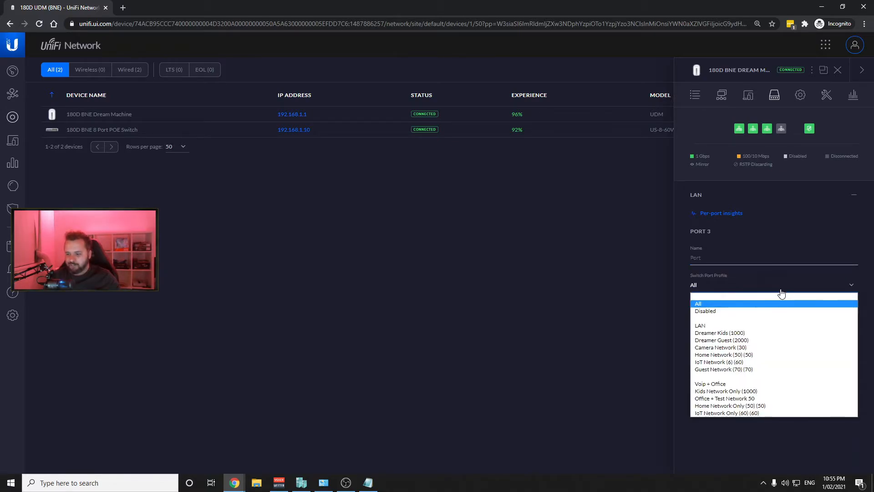
left_click(747, 406)
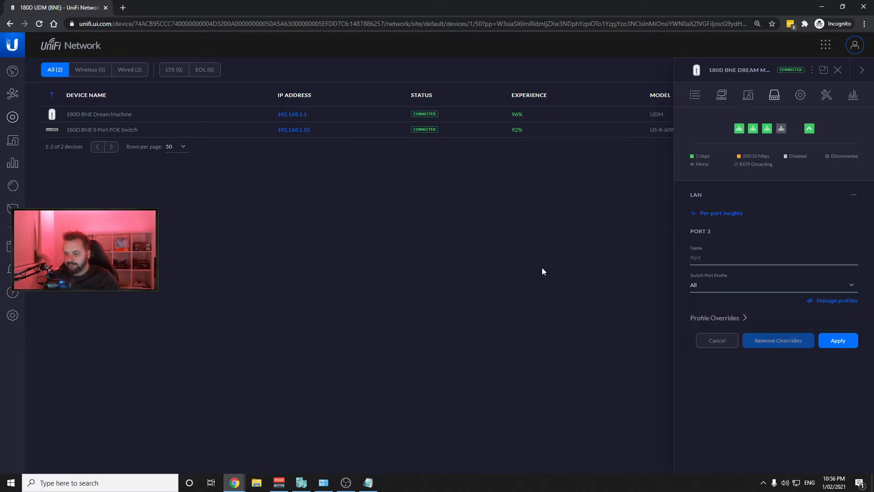
left_click(836, 71)
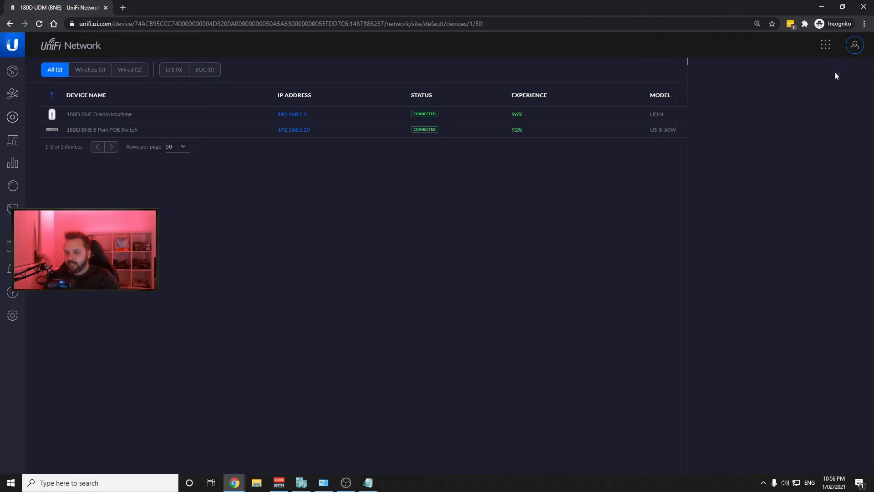
- Assign the "IoT Network Only (60)" profile to port 5 of the 180D BNE 8 Port POE Switch and apply it
left_click(486, 134)
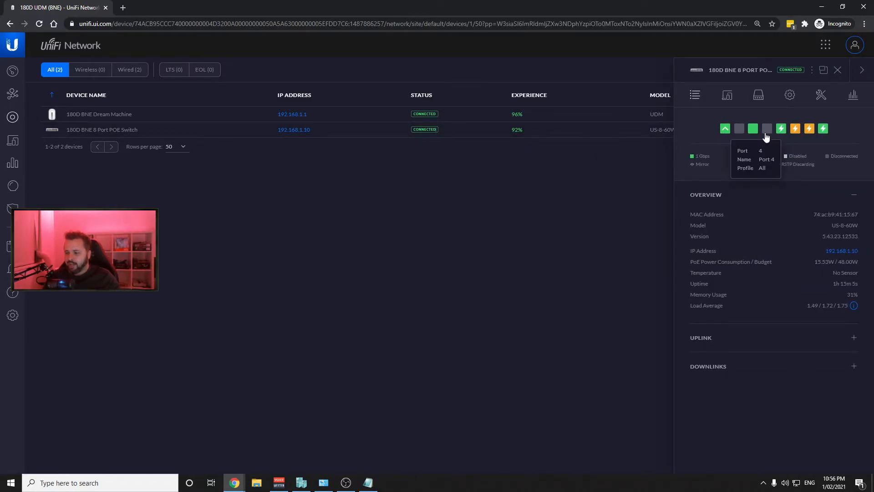
mouse_move(749, 133)
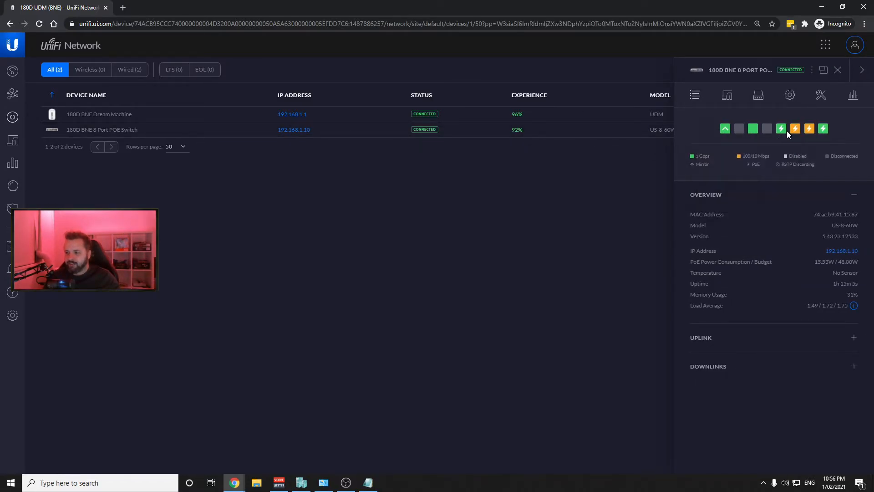
mouse_move(782, 133)
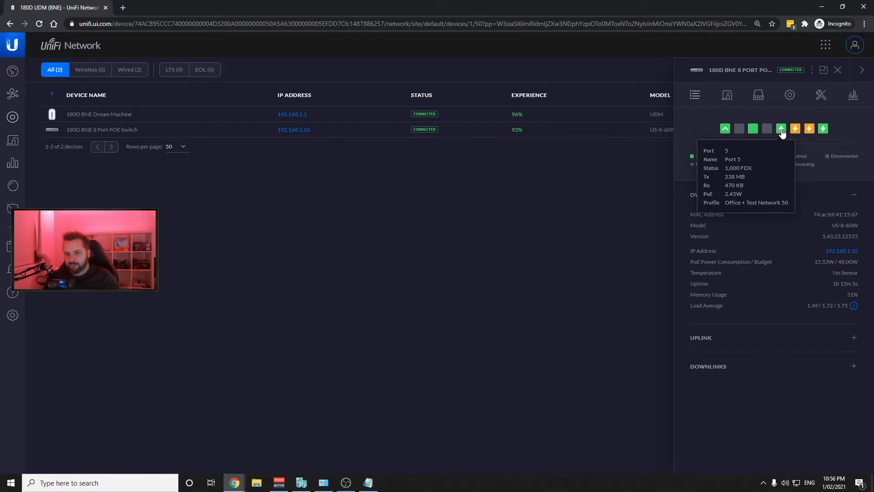
left_click(782, 132)
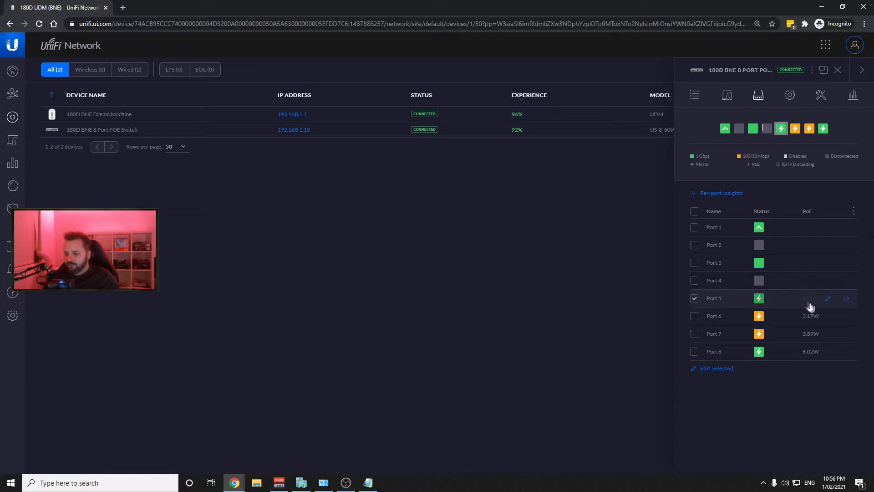
left_click(828, 302)
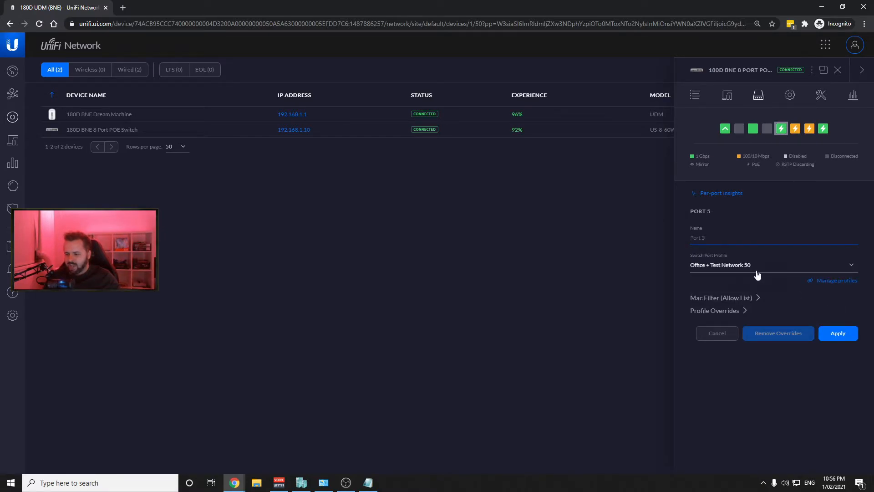
left_click(757, 268)
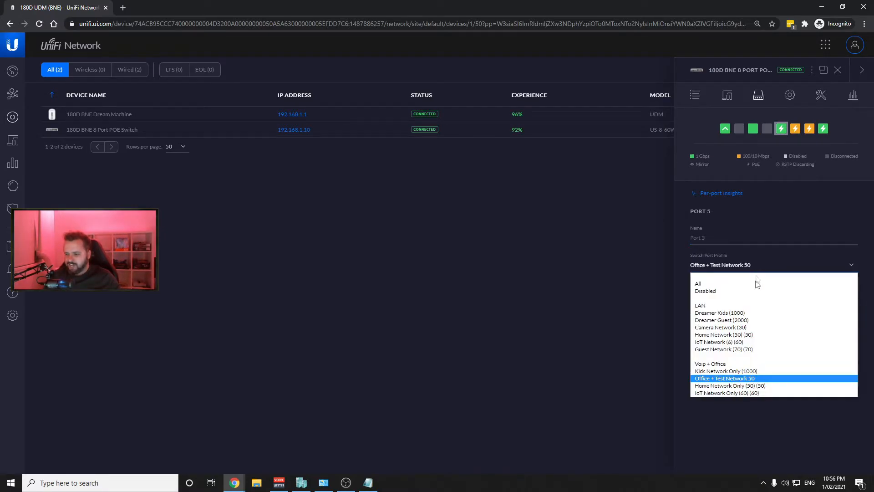
left_click(752, 387)
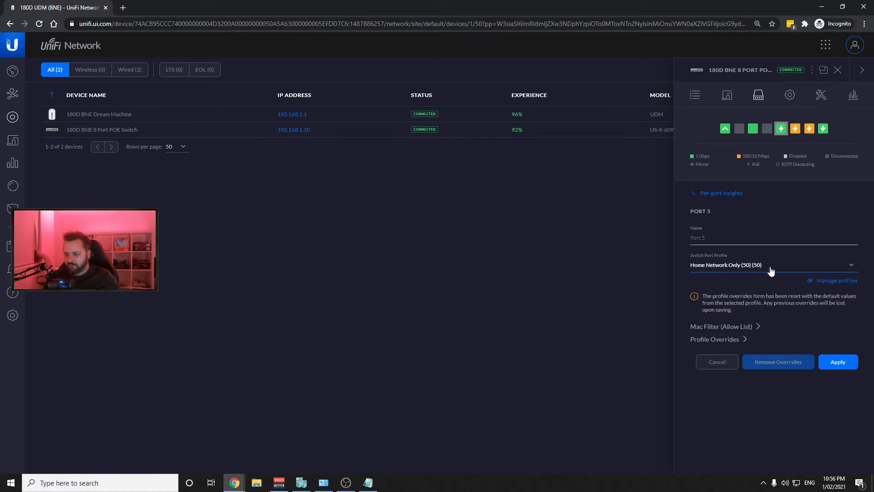
left_click(769, 271)
left_click(734, 393)
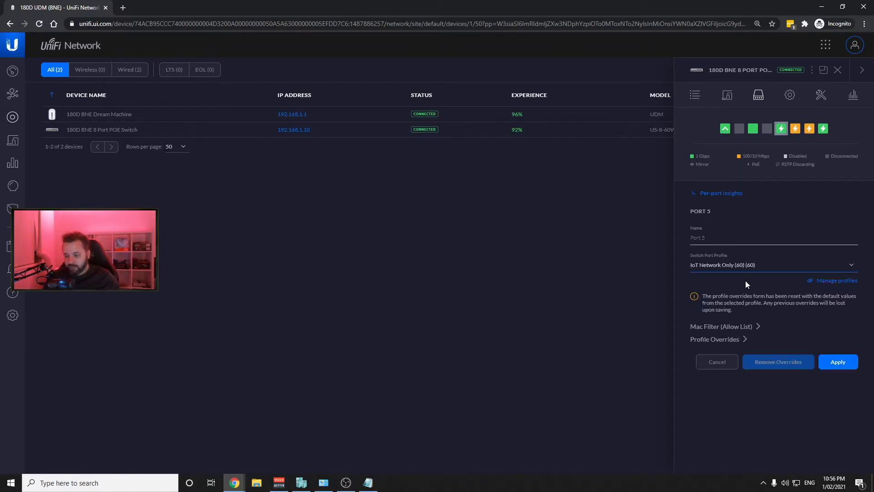
left_click(839, 363)
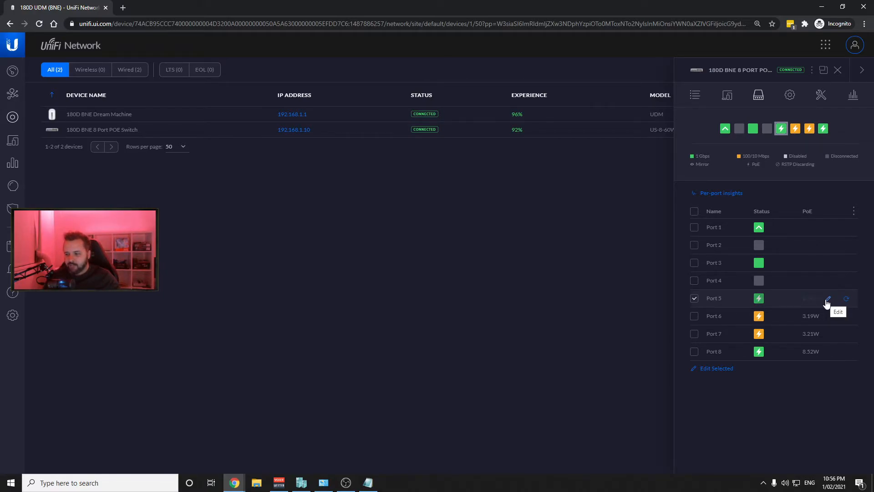
- Reopen the settings of switch port 5, review its profile choices, and close the switch details without changes
left_click(827, 302)
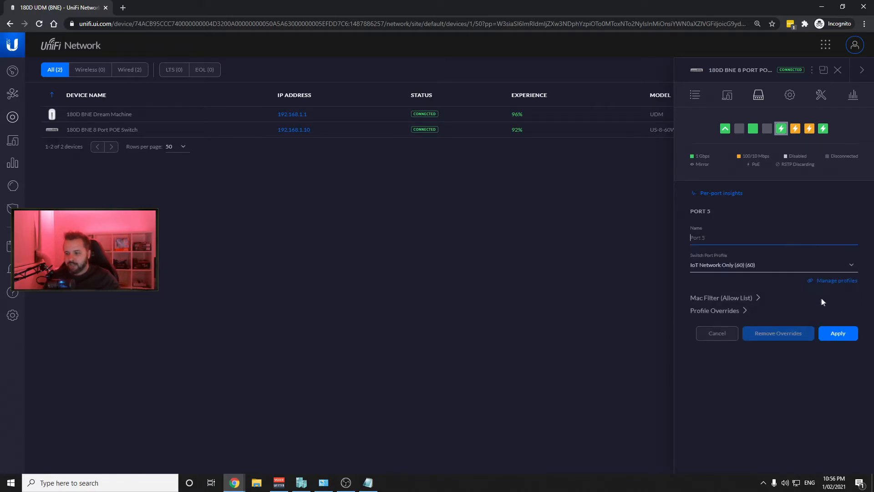
left_click(792, 269)
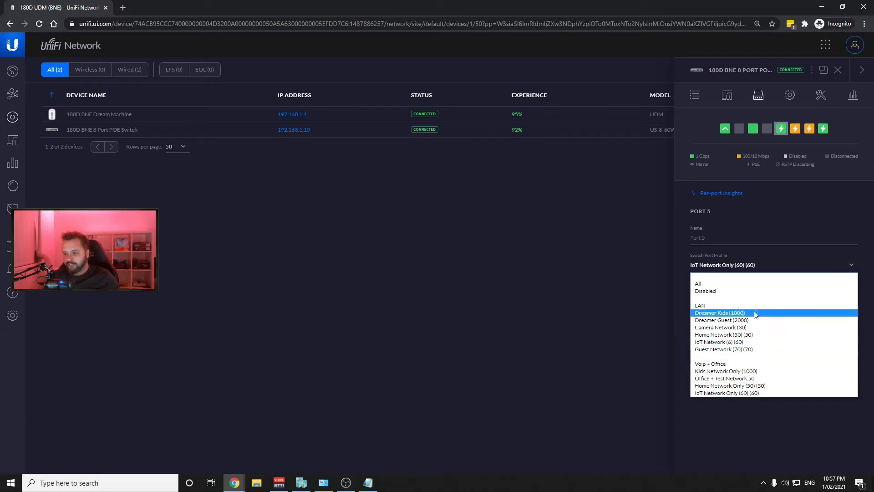
left_click(657, 240)
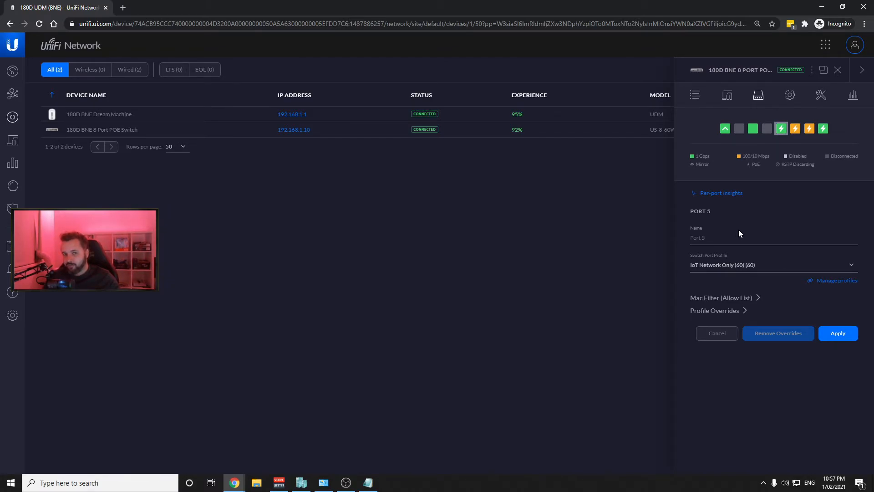
left_click(742, 265)
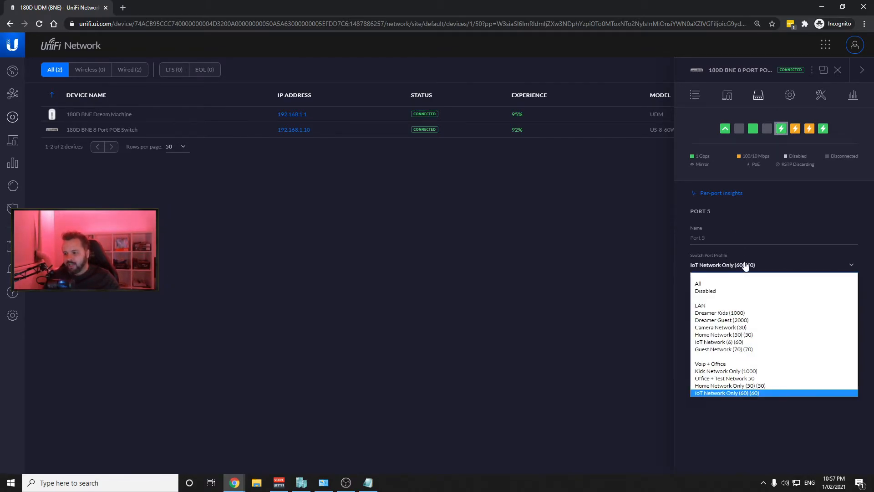
left_click(630, 274)
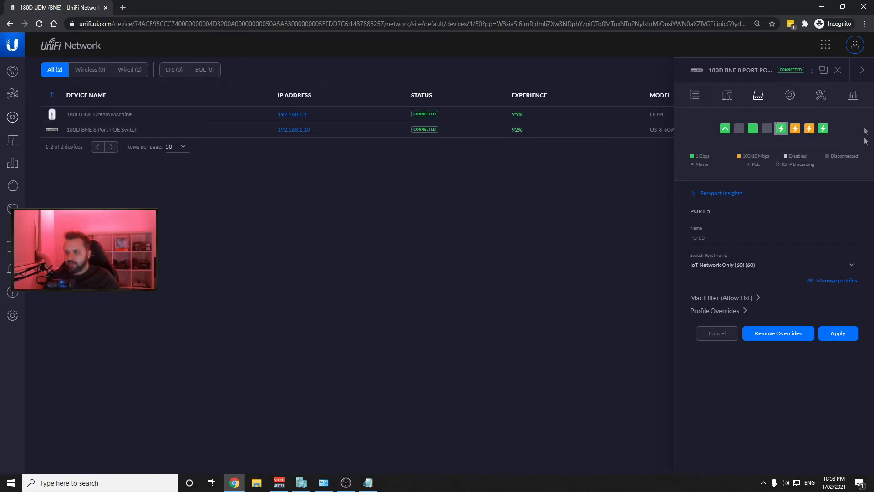
left_click(838, 70)
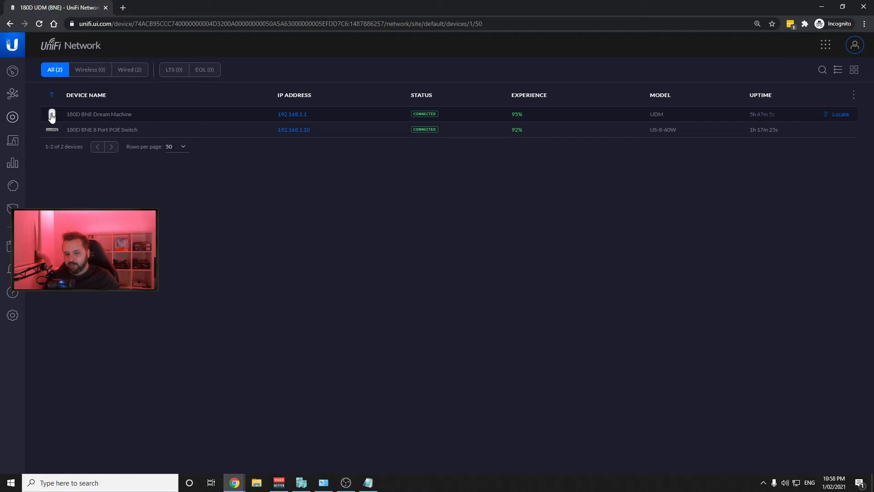
- Check the SIP-T57W client's IP address, network and switch port in the client list and its details
left_click(13, 142)
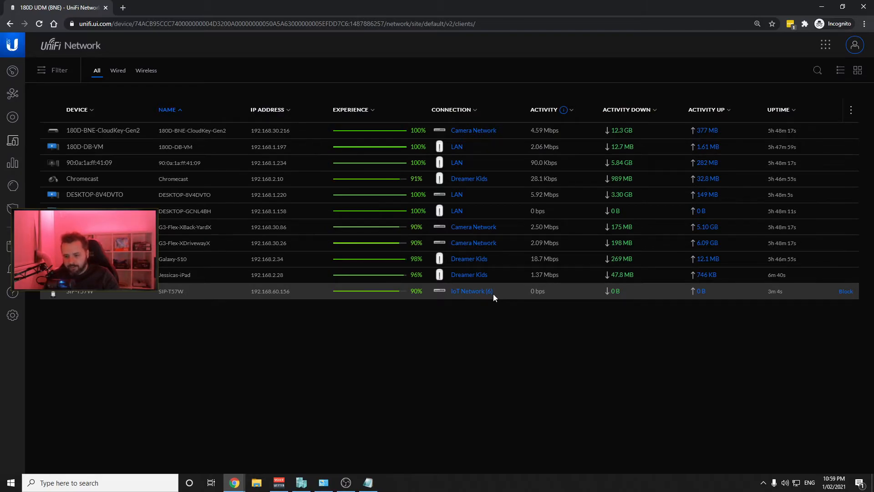
left_click_drag(251, 291, 279, 291)
left_click(291, 295)
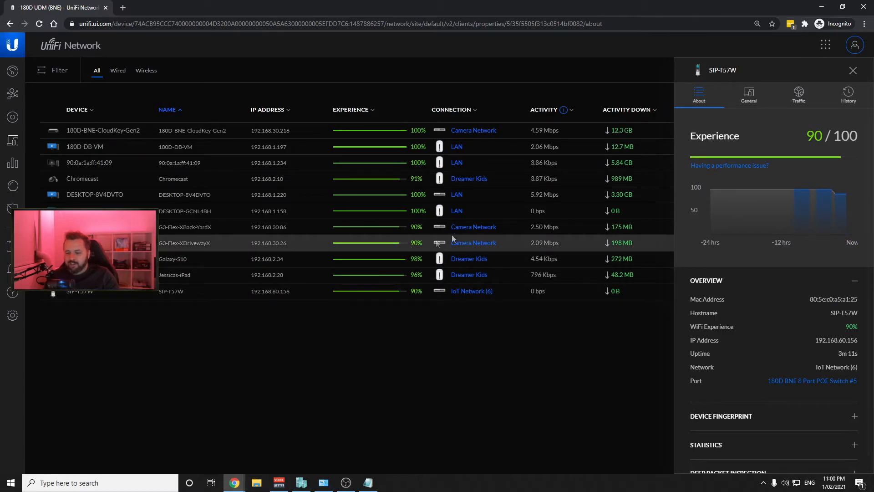
left_click(851, 71)
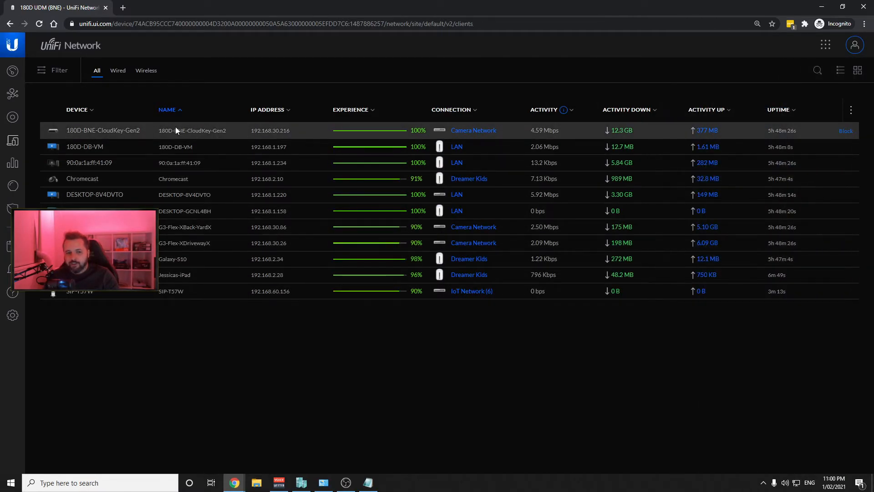
- Review the switch port profiles available for port 4 of the 180D BNE 8 Port POE Switch without changing it
left_click(13, 117)
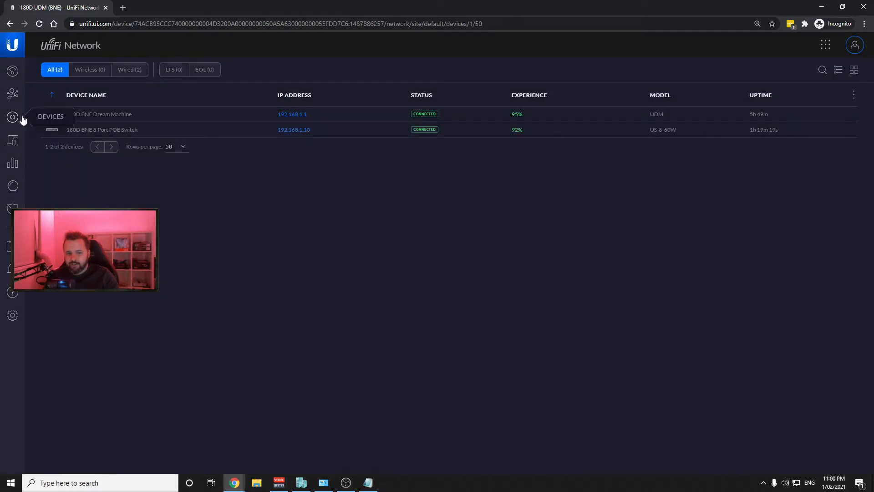
left_click(163, 130)
left_click(767, 128)
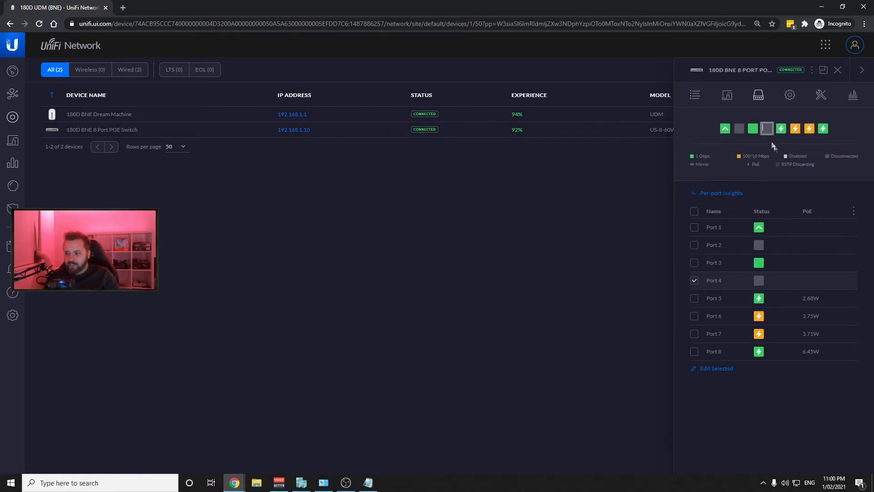
left_click(846, 281)
left_click(740, 264)
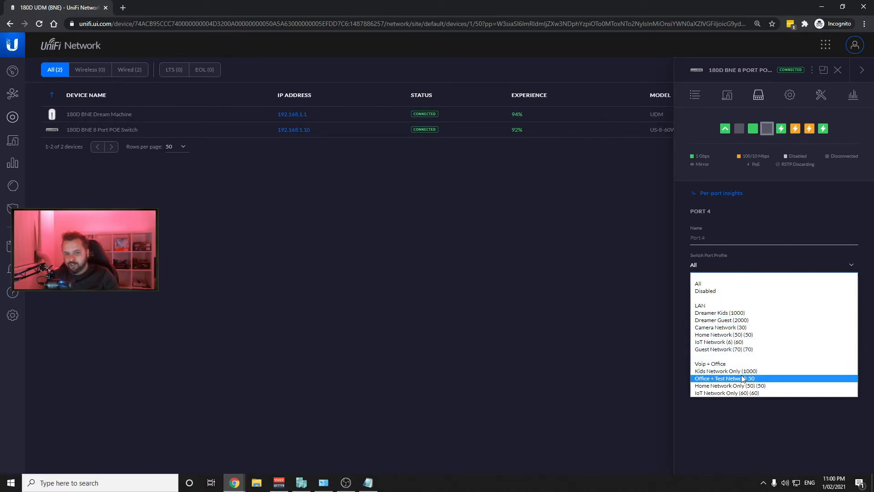
left_click(549, 257)
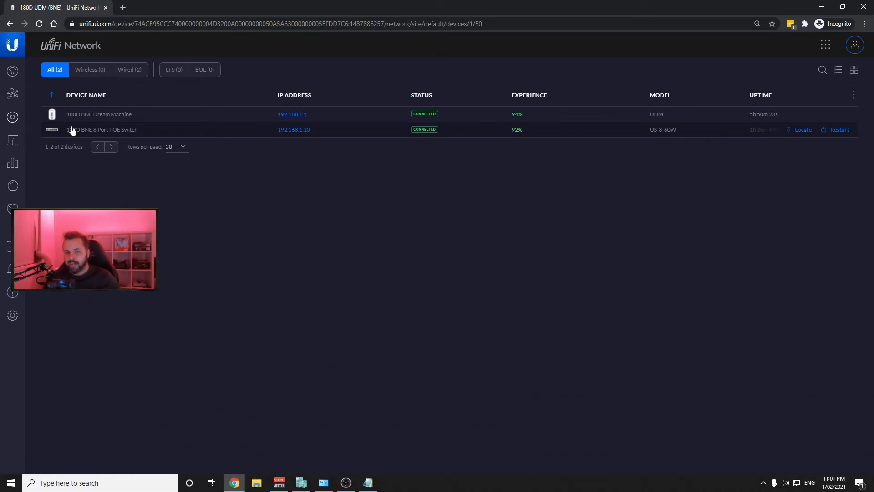
- Start a new WiFi network named "Test Guest Network", enter its password and reveal the password characters
left_click(20, 319)
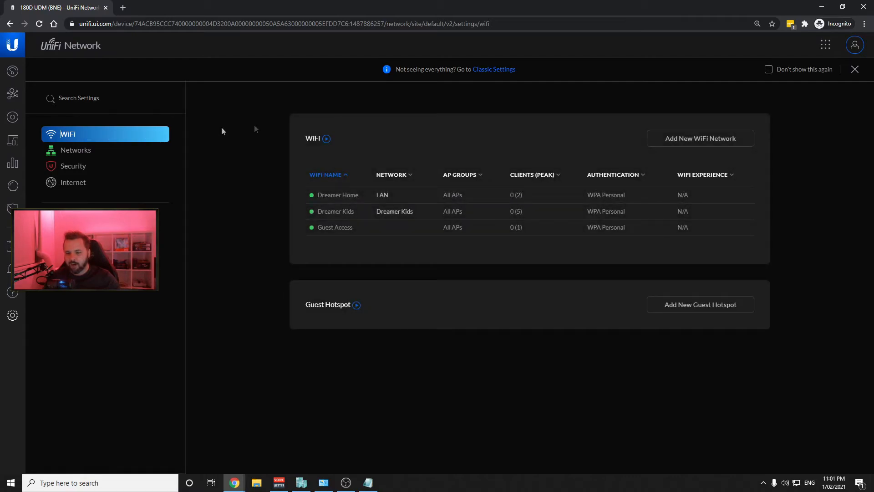
left_click(698, 138)
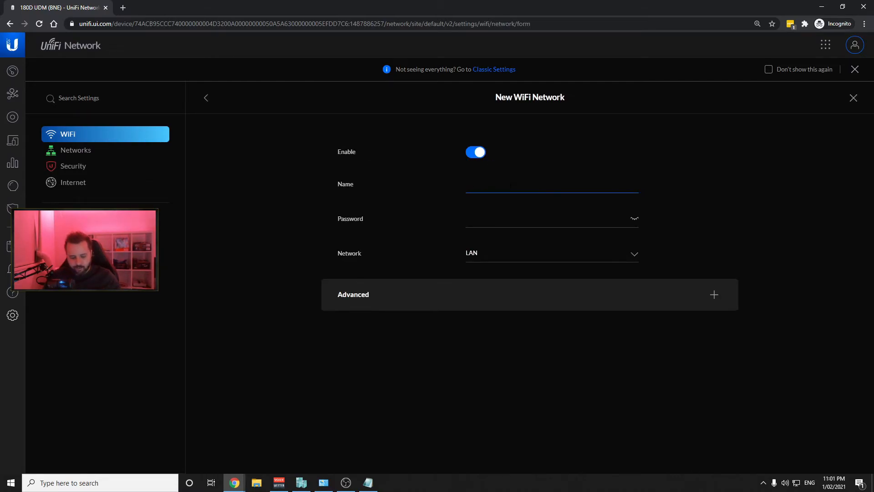
type("Test G")
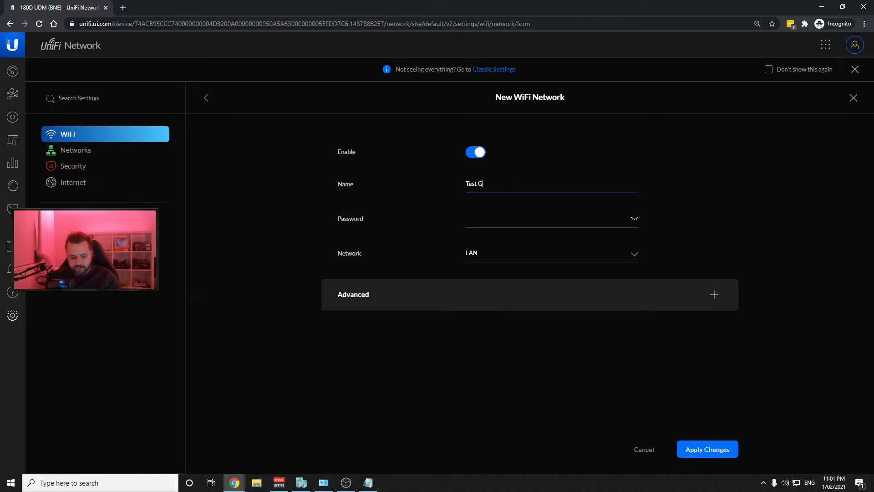
type("uest Network")
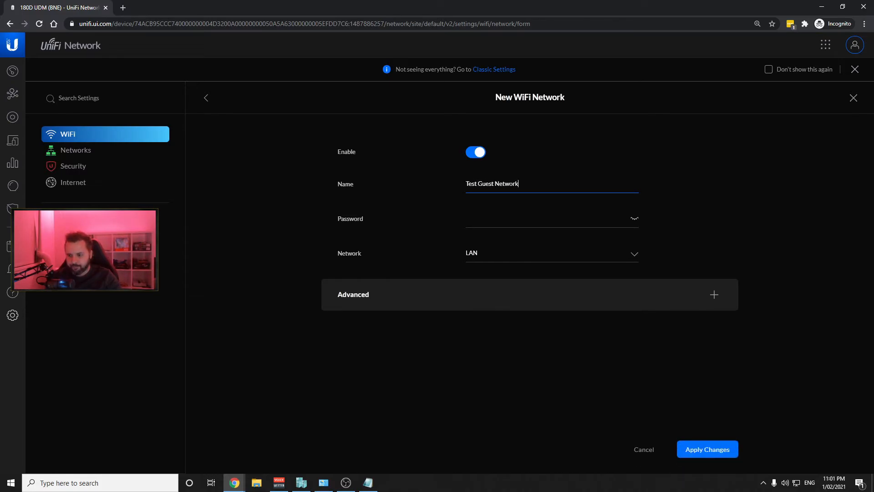
key("Tab")
type("••")
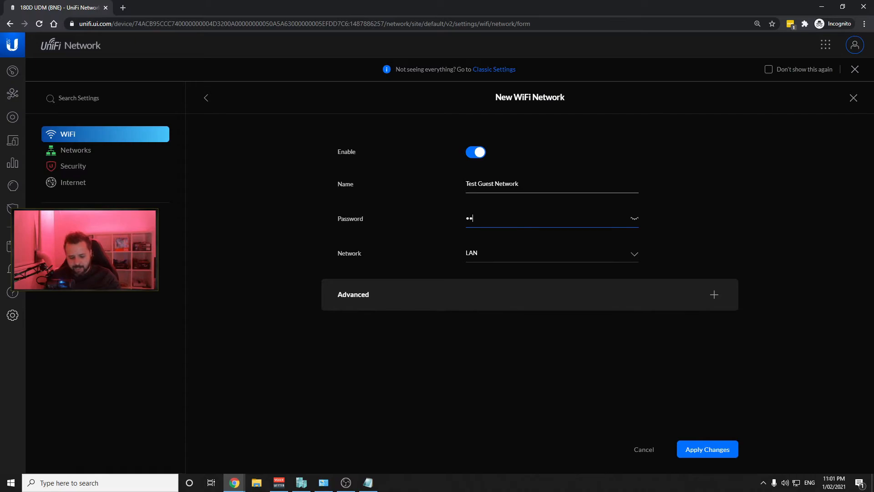
type("••••••")
key("ctrl+a")
left_click(637, 221)
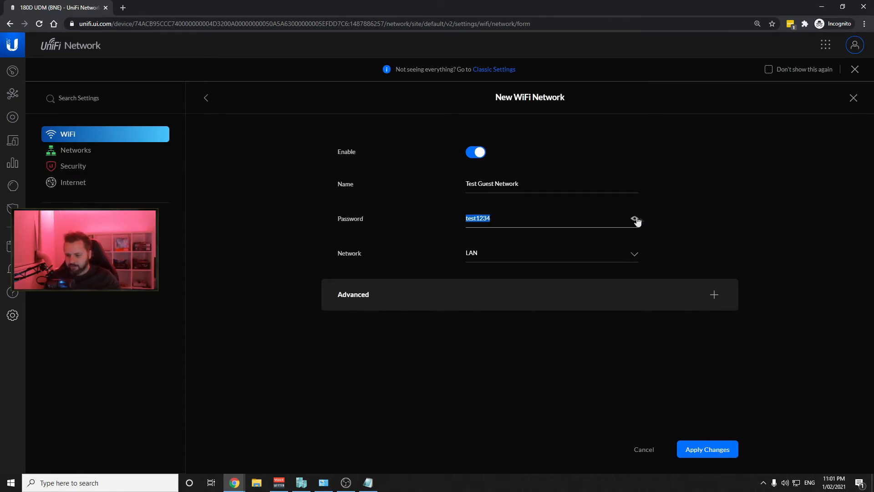
- Assign "Guest Network (70)" to the new WiFi network, review its advanced options and apply the changes
left_click(594, 253)
left_click_drag(637, 275, 632, 312)
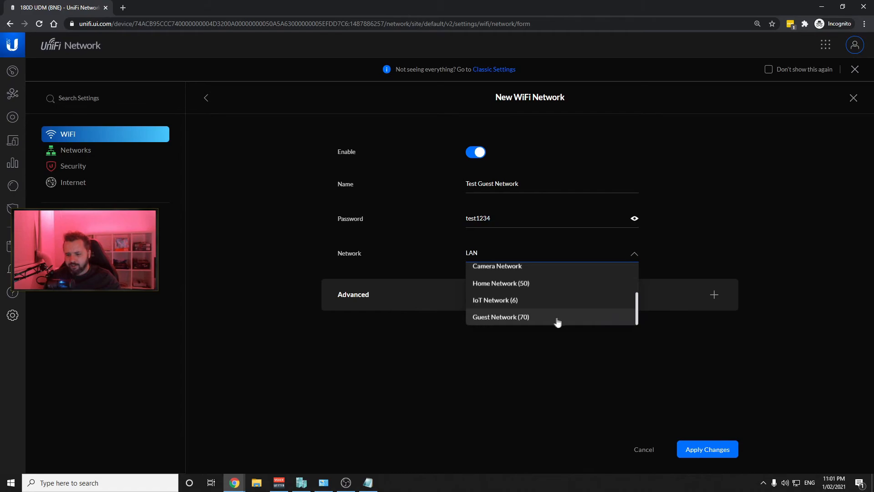
left_click(526, 321)
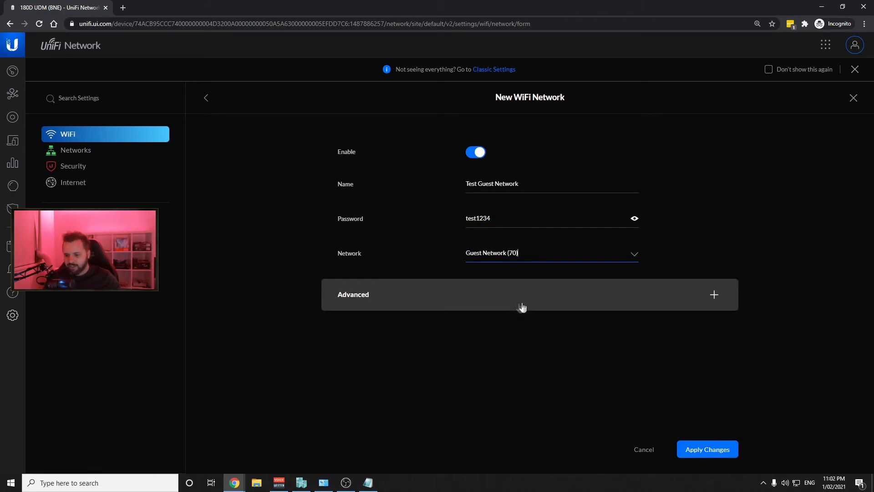
left_click(589, 301)
scroll(589, 302, "down", 10)
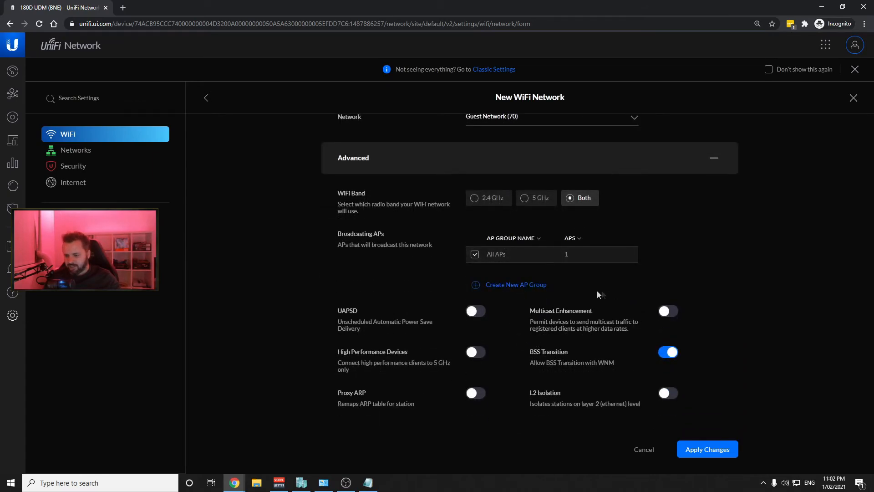
scroll(571, 284, "down", 3)
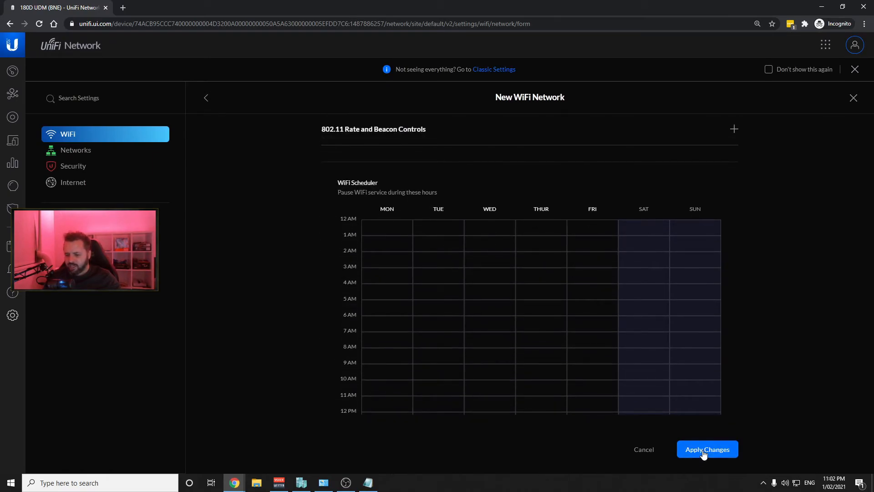
left_click(544, 259)
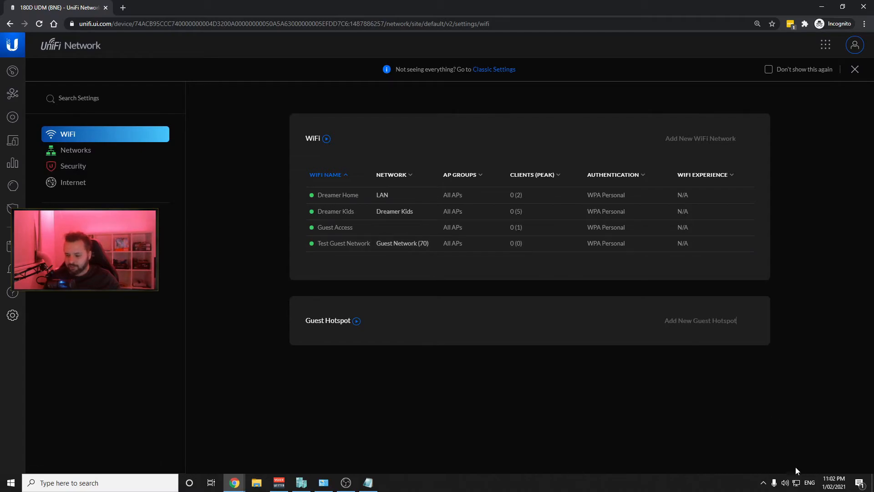
- Connect the computer to the "Test Guest Network" WiFi in Windows, entering the network security key
left_click(796, 482)
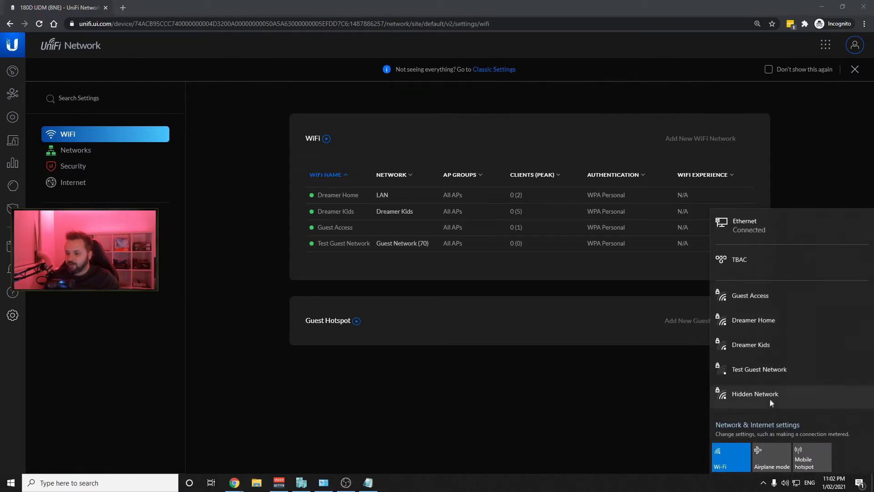
left_click(782, 374)
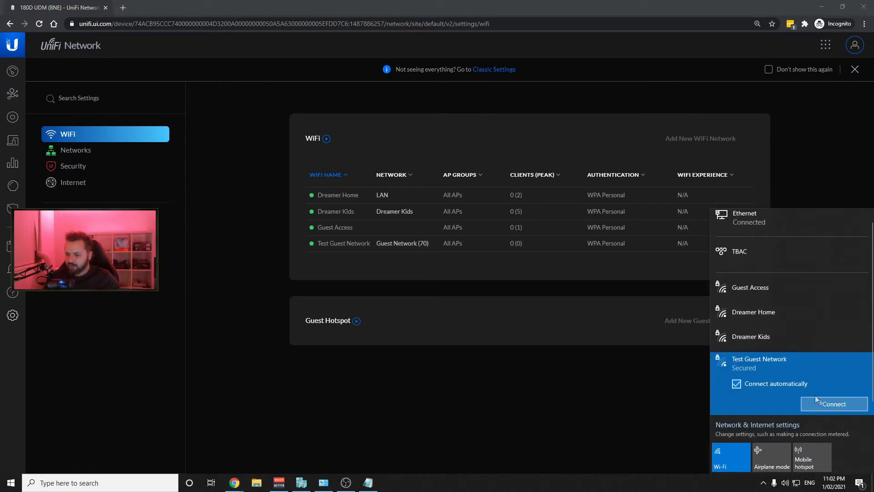
left_click(835, 405)
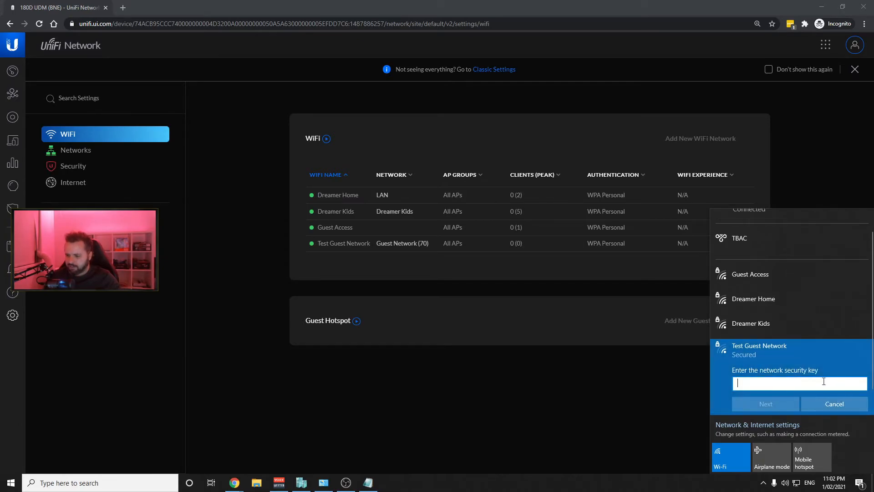
type("••••••••")
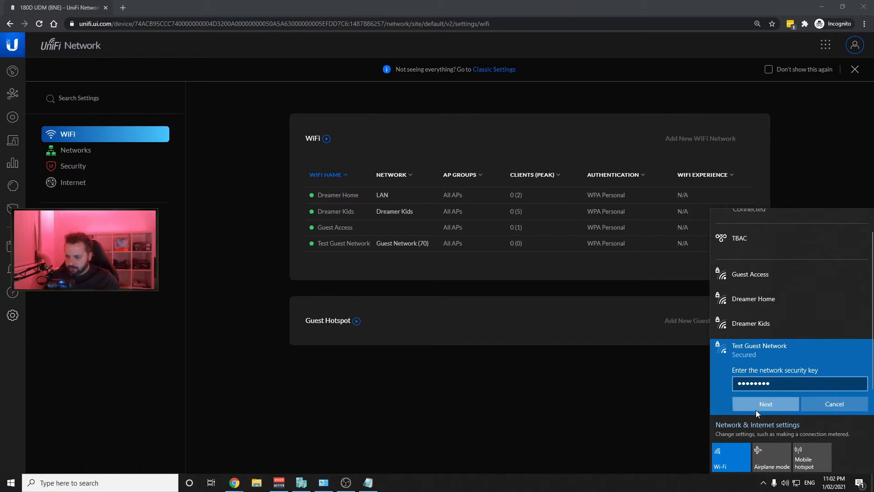
left_click(756, 409)
left_click(823, 404)
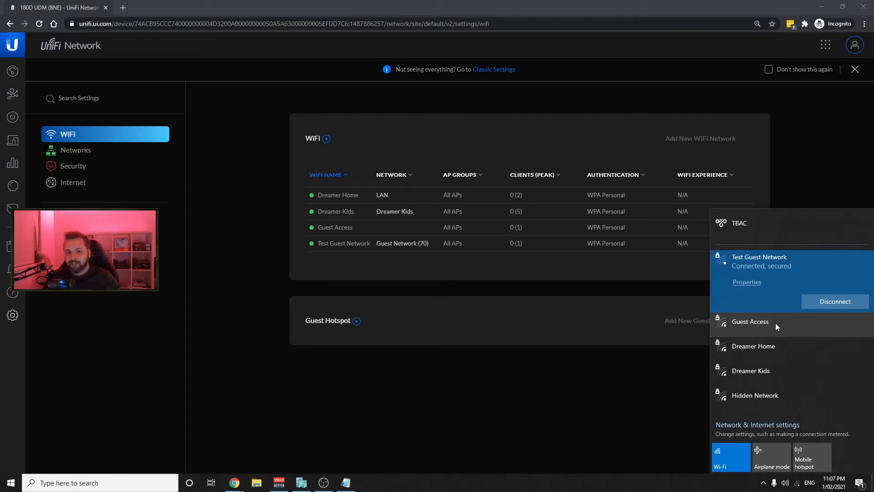
- Switch to Command Prompt, run ipconfig to check the Wi-Fi adapter's IP address and gateway, and close the window
left_click(128, 485)
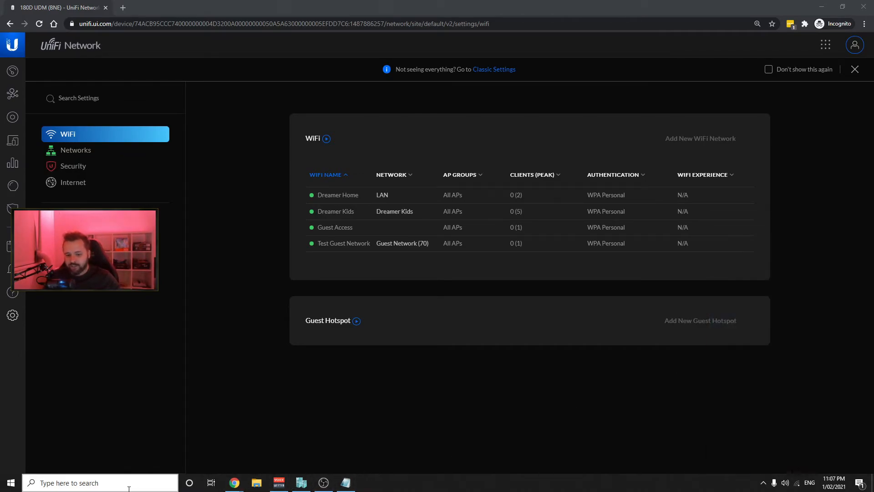
type("c")
key("Return")
type("ipconfi")
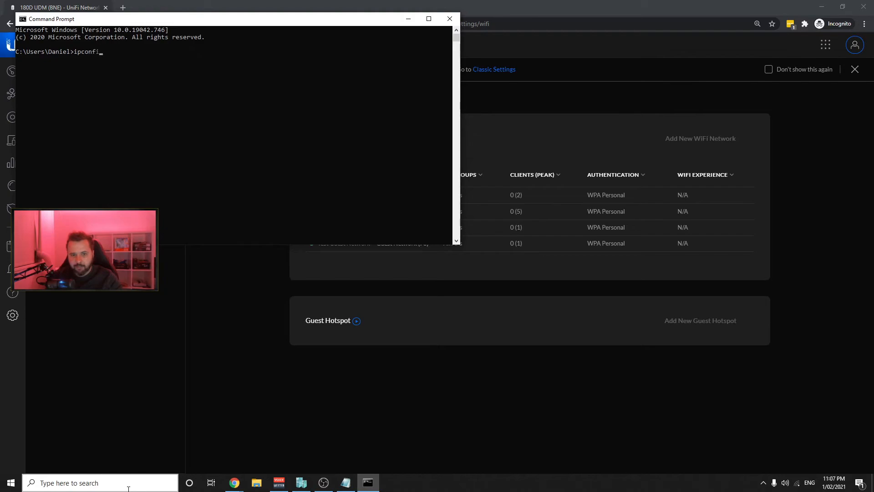
type("g")
key("Return")
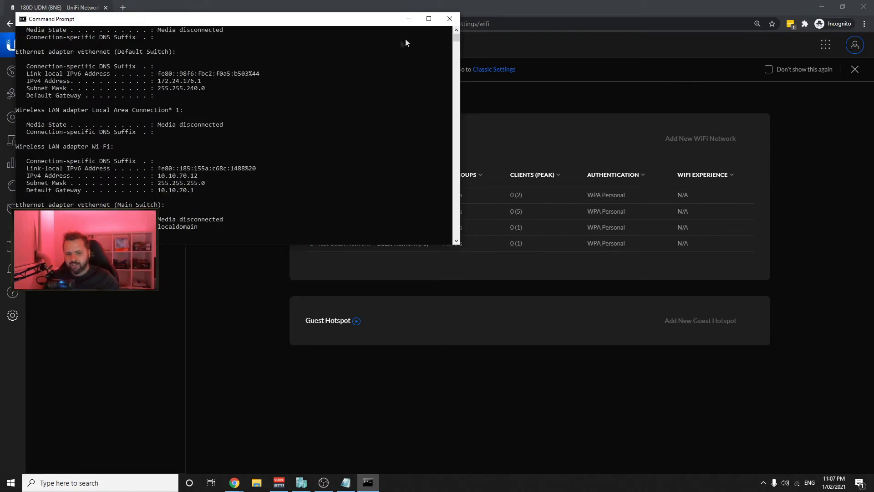
left_click(447, 19)
- Open 192.168.1.1 in a new browser tab to test access to the main LAN gateway
left_click(128, 6)
type("192.168.1.1")
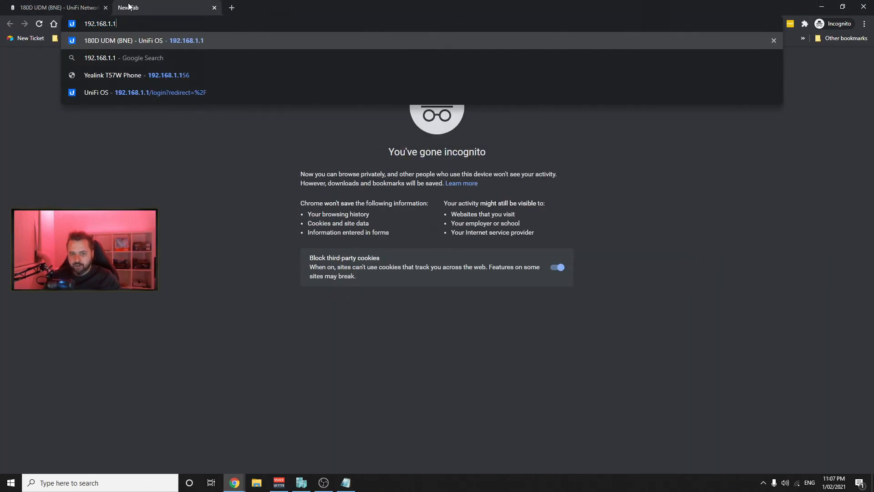
key("Return")
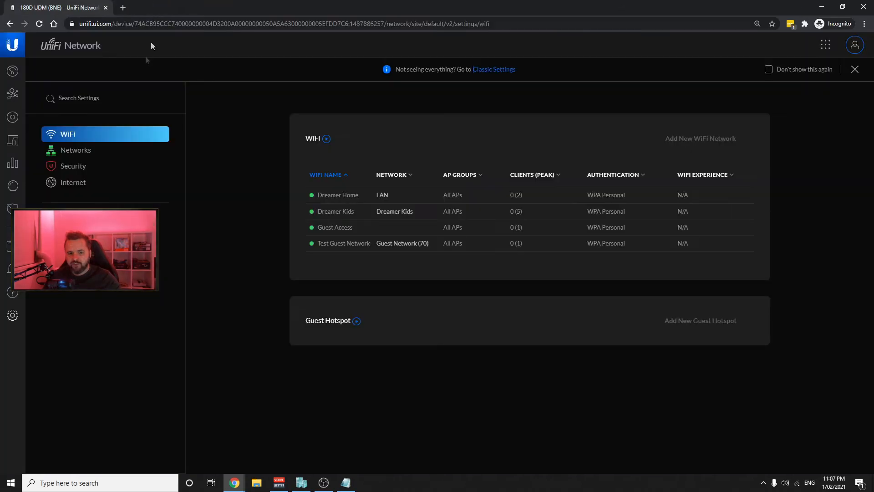
- Check the IP address and network of the DESKTOP-GCNL4BH client connected to Test Guest Network in its client details
left_click(11, 141)
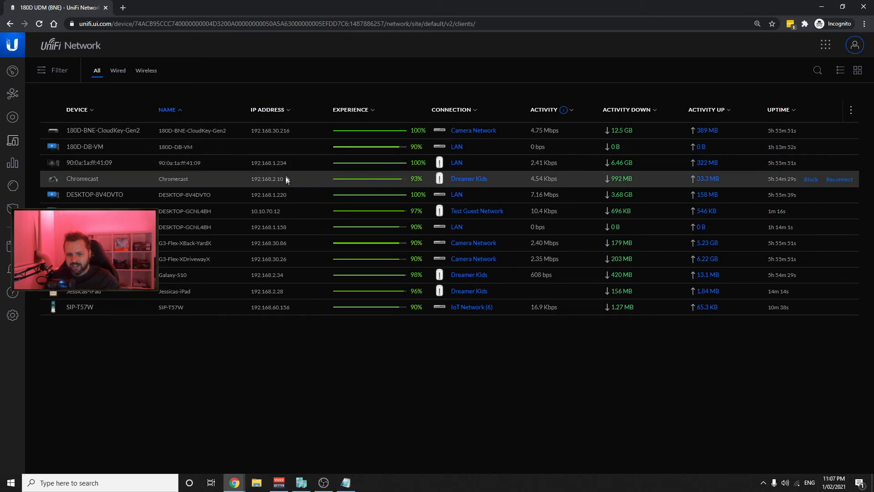
left_click(283, 214)
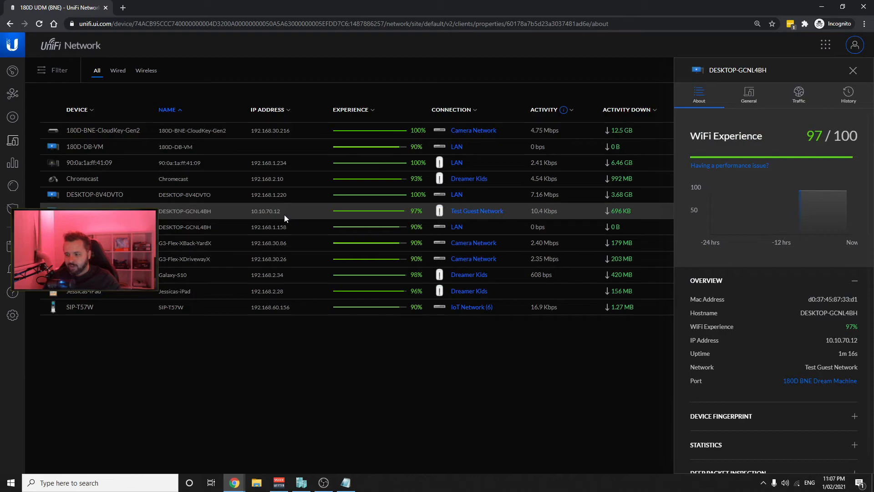
- Open the existing "Guest Access" WiFi network for editing and rename it as "IoT"
left_click(12, 315)
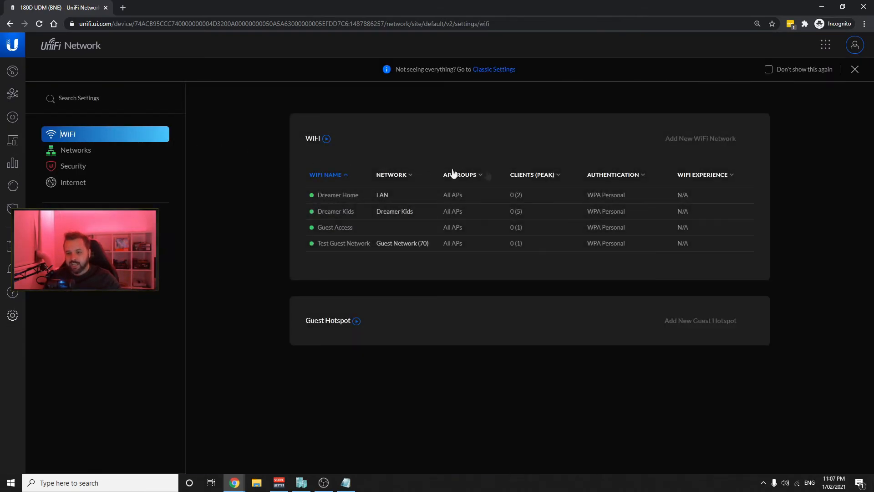
mouse_move(700, 140)
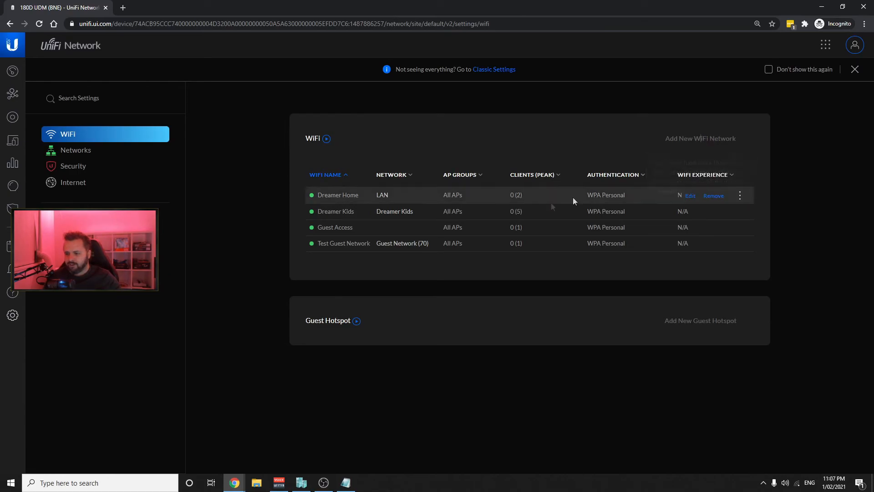
left_click(690, 228)
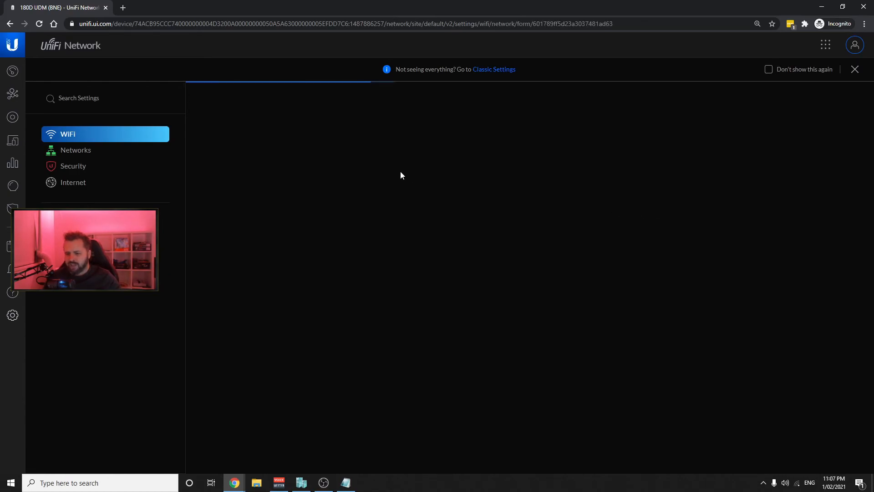
left_click(389, 179)
type("IoT")
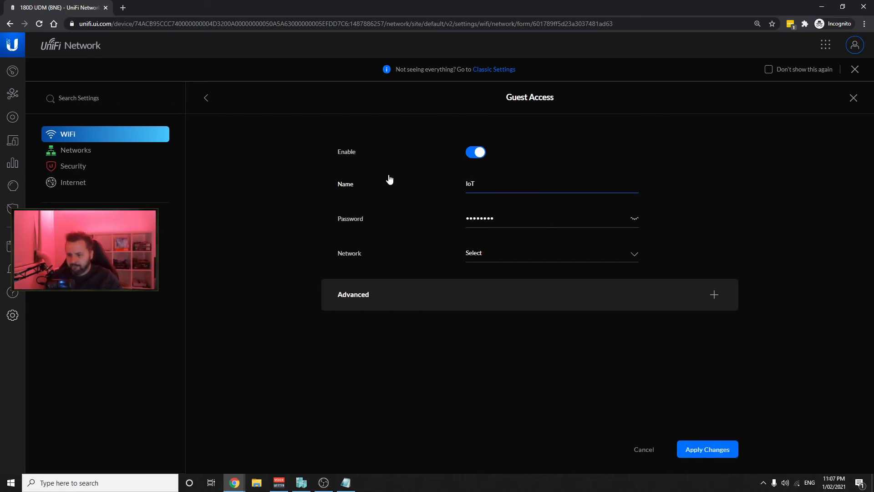
- Replace the WiFi password of the network being edited with a new one and reveal it
key("Tab")
type("••••••••")
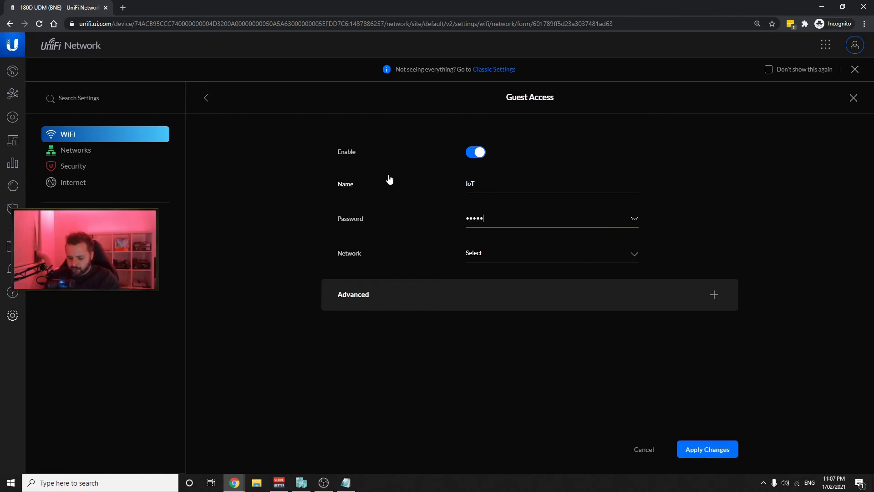
key("BackSpace")
key("BackSpace")
key("BackSpace")
key("BackSpace")
key("BackSpace")
key("BackSpace")
key("BackSpace")
key("BackSpace")
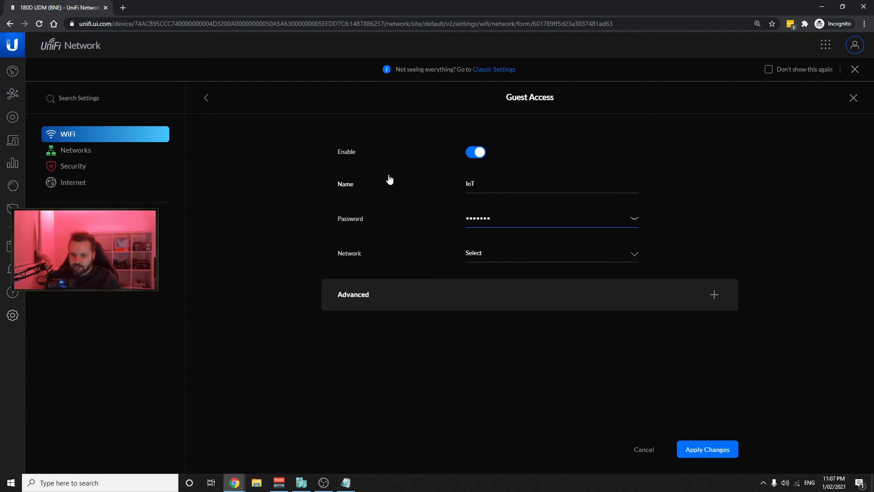
type("••••••")
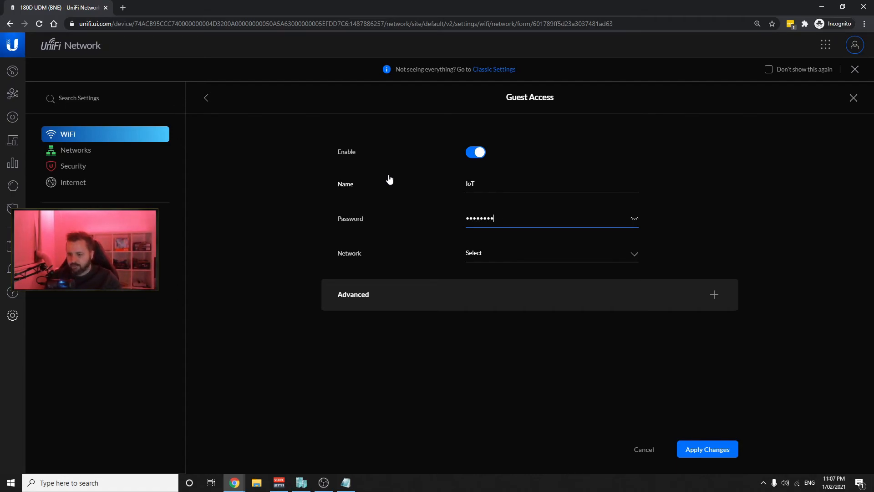
left_click(634, 219)
- Assign "IoT Network (6)" to the IoT WiFi network and apply the changes
left_click(606, 253)
scroll(572, 296, "down", 3)
left_click(556, 298)
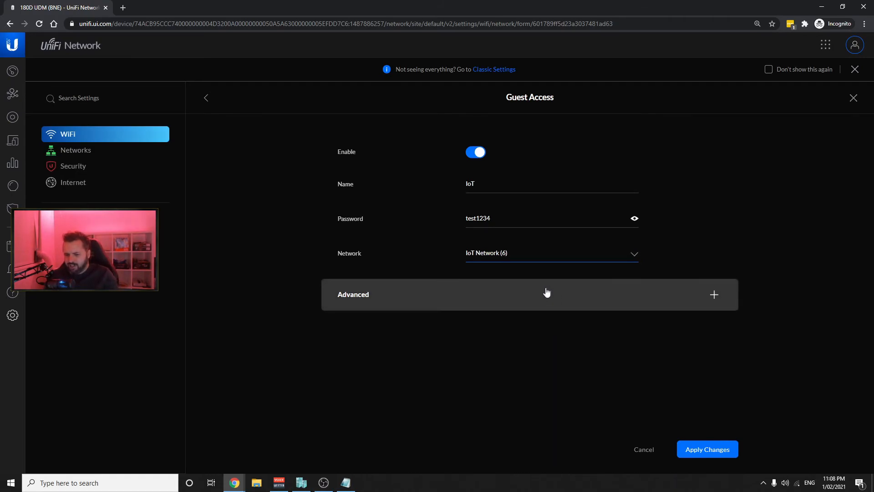
left_click(706, 451)
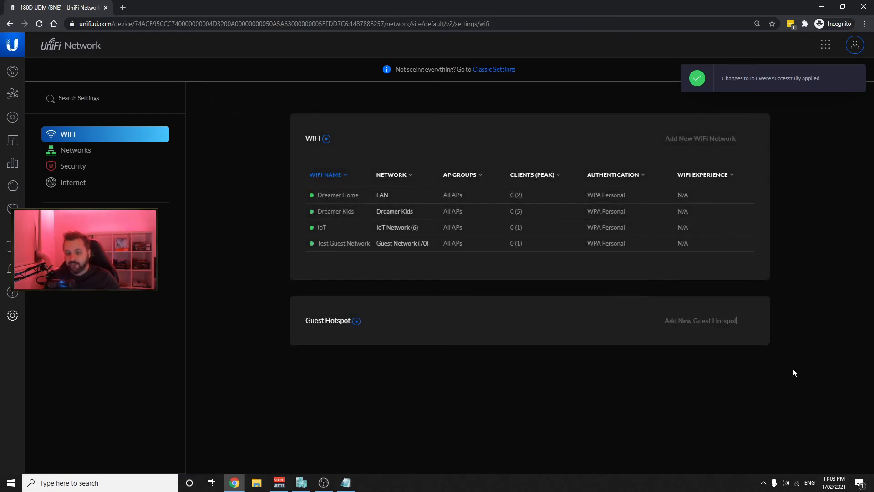
- Connect the PC to the "IoT" WiFi network with its network security key and decline making the PC discoverable
left_click(796, 482)
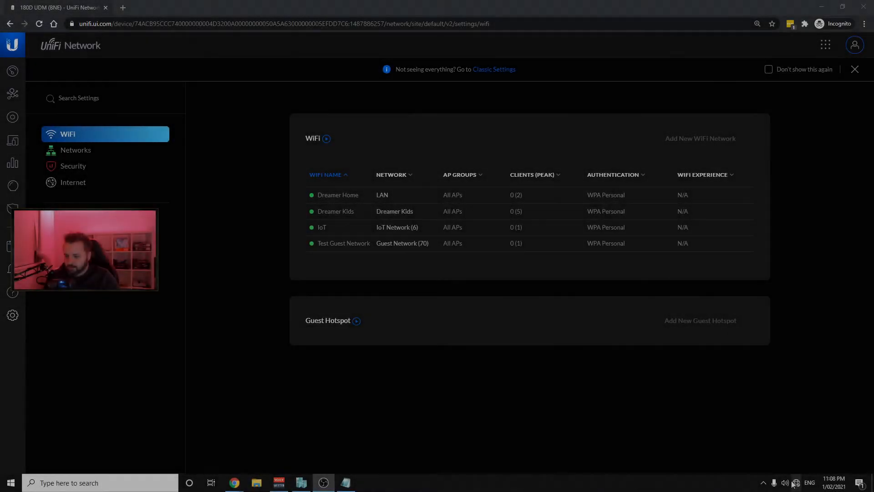
left_click(795, 482)
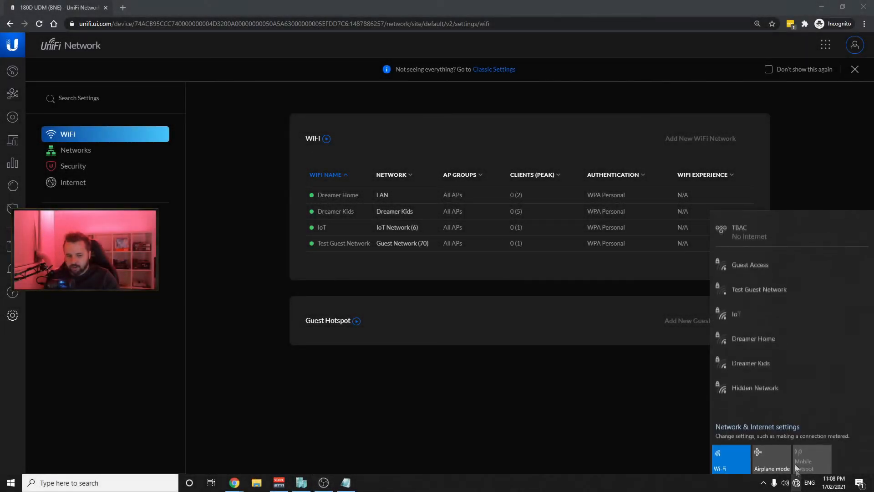
left_click(784, 312)
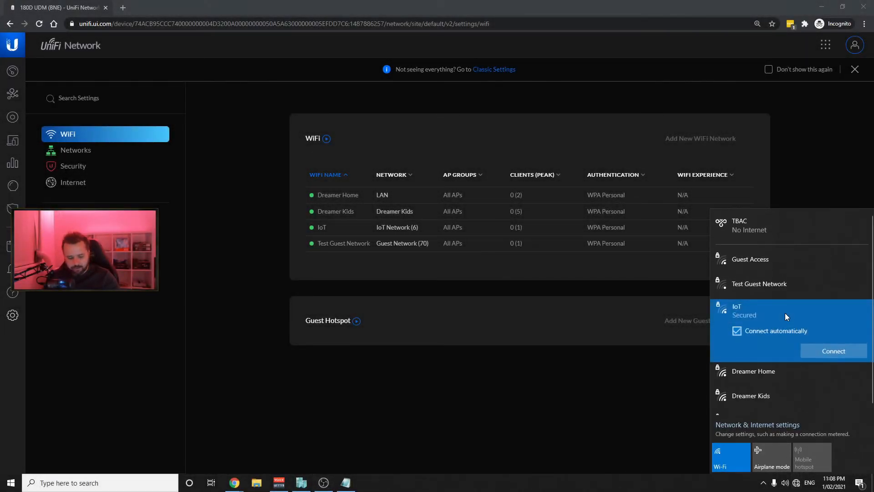
left_click(830, 356)
type("••••••")
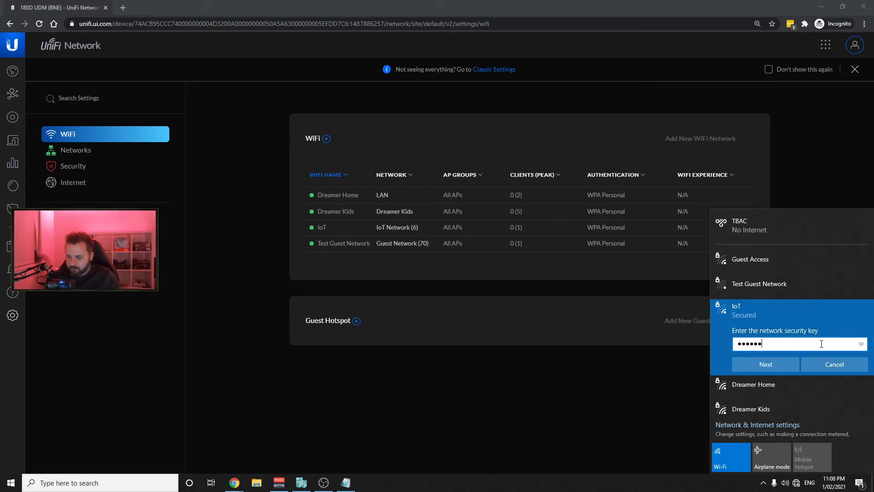
key("BackSpace")
key("BackSpace")
key("BackSpace")
key("BackSpace")
type("•••••••")
key("Return")
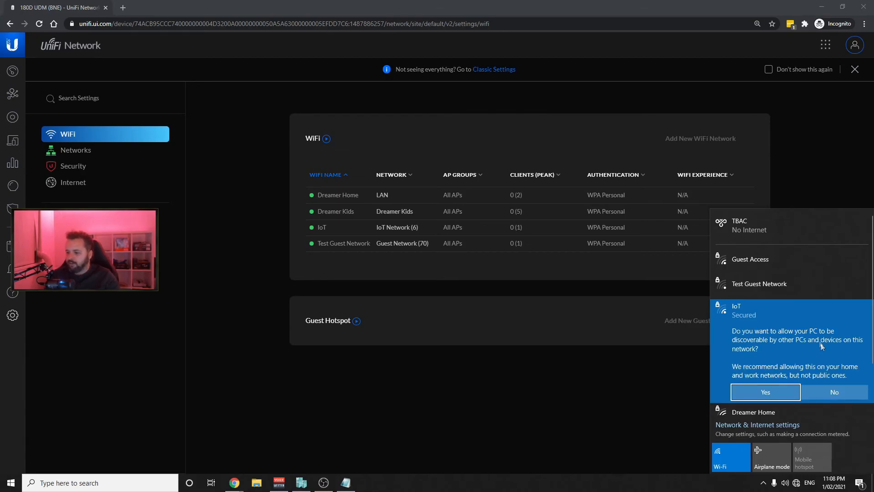
left_click(824, 390)
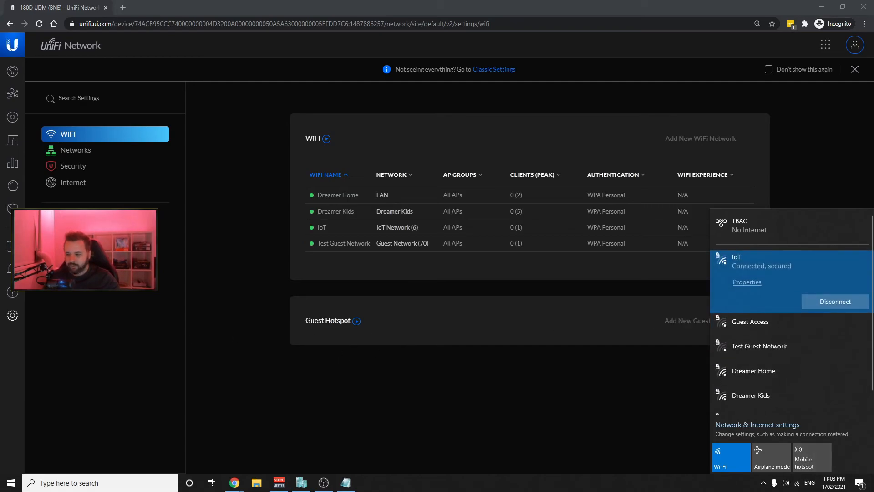
- Run ipconfig in a Command Prompt and check the IPv4 address of the Wi-Fi adapter
left_click(151, 481)
type("cmd")
key("Return")
type("ipconfig")
key("Return")
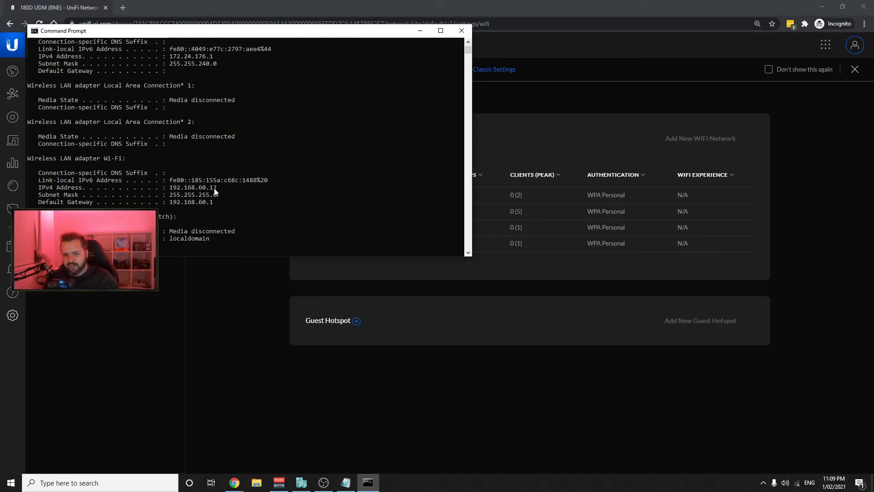
left_click_drag(222, 190, 202, 189)
- Return to UniFi Network in the browser and check the IP address and connection of the wireless DESKTOP-GCNL4BH in the client list
left_click(299, 358)
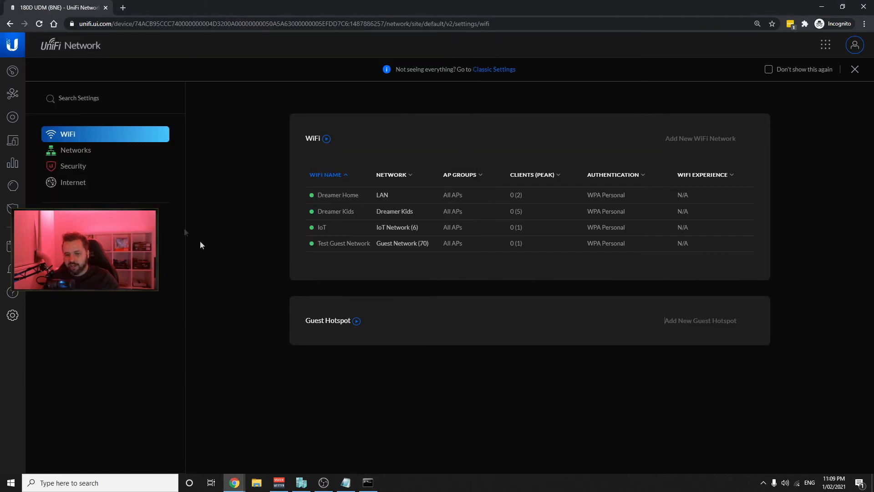
left_click(13, 144)
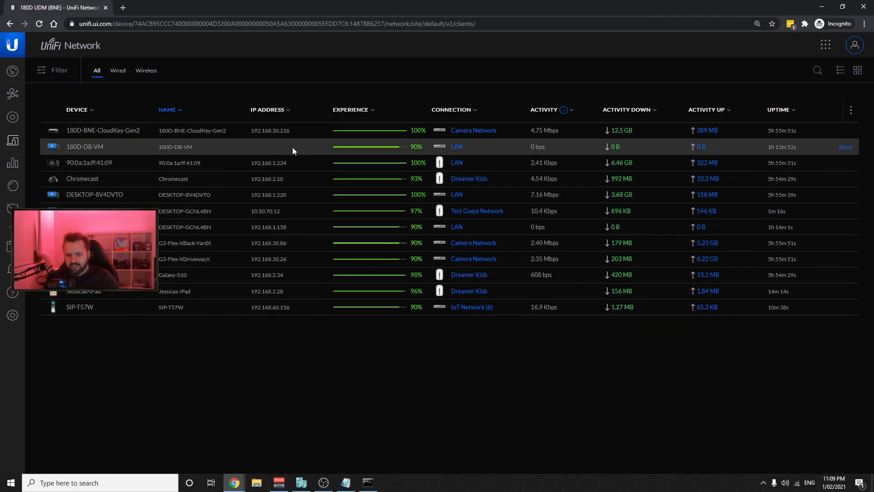
right_click(294, 208)
left_click(313, 234)
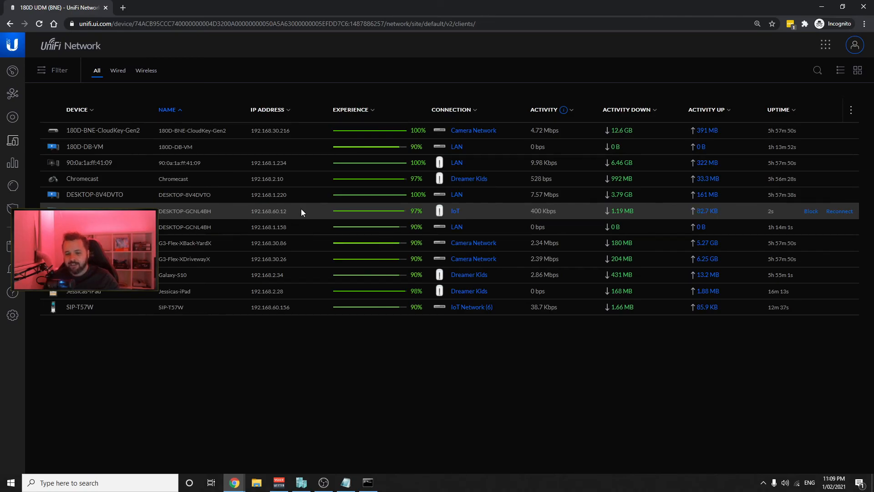
- Test whether the gateway at 192.168.1.1 is reachable from the IoT network in a new browser tab, and close that tab
left_click(119, 9)
type("192.168.1.1")
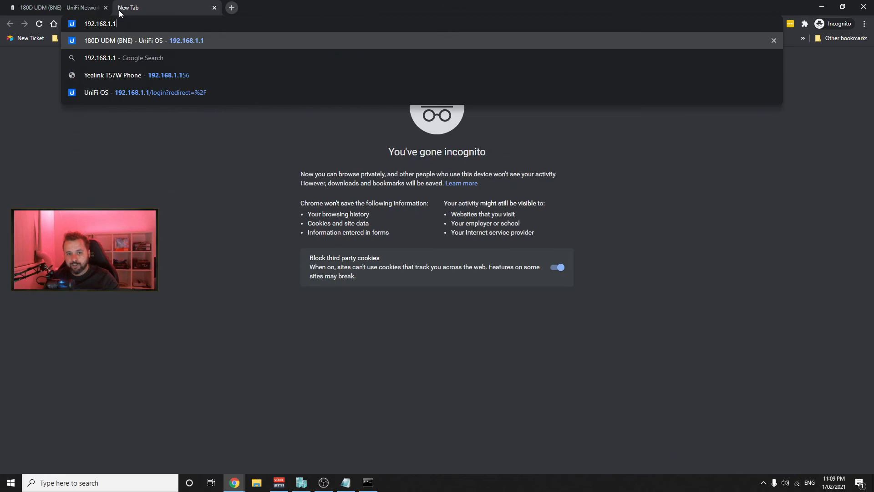
key("Return")
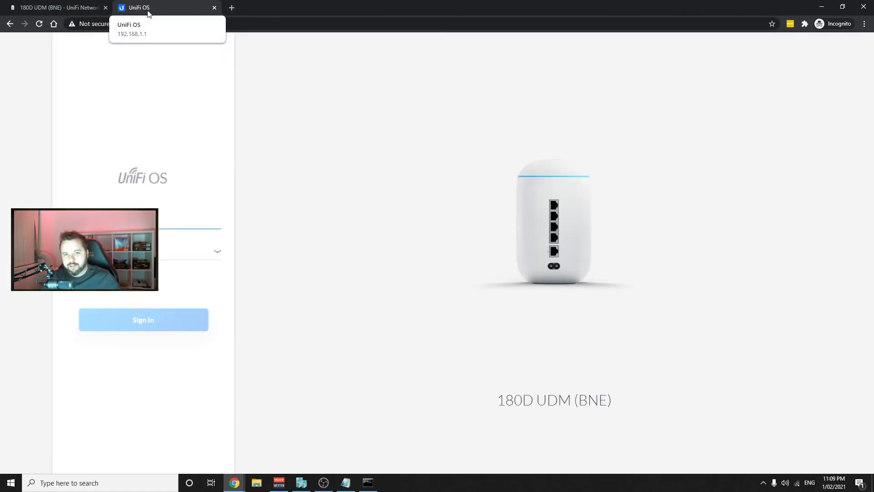
middle_click(148, 10)
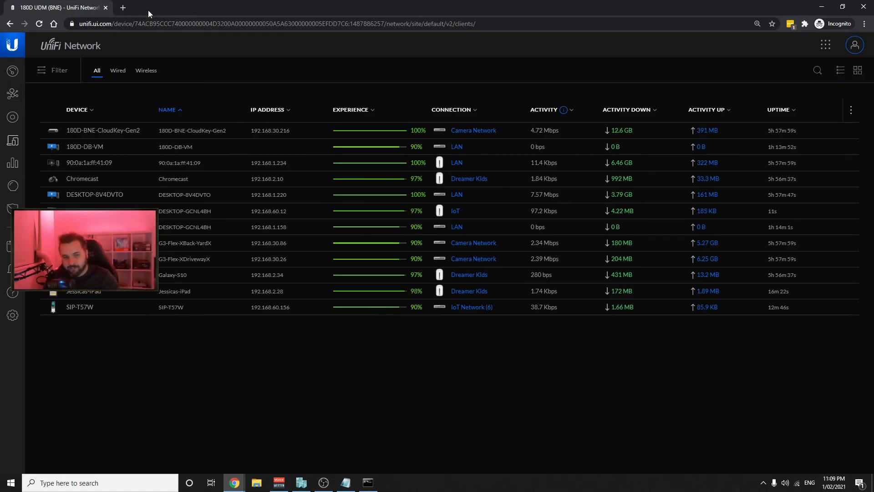